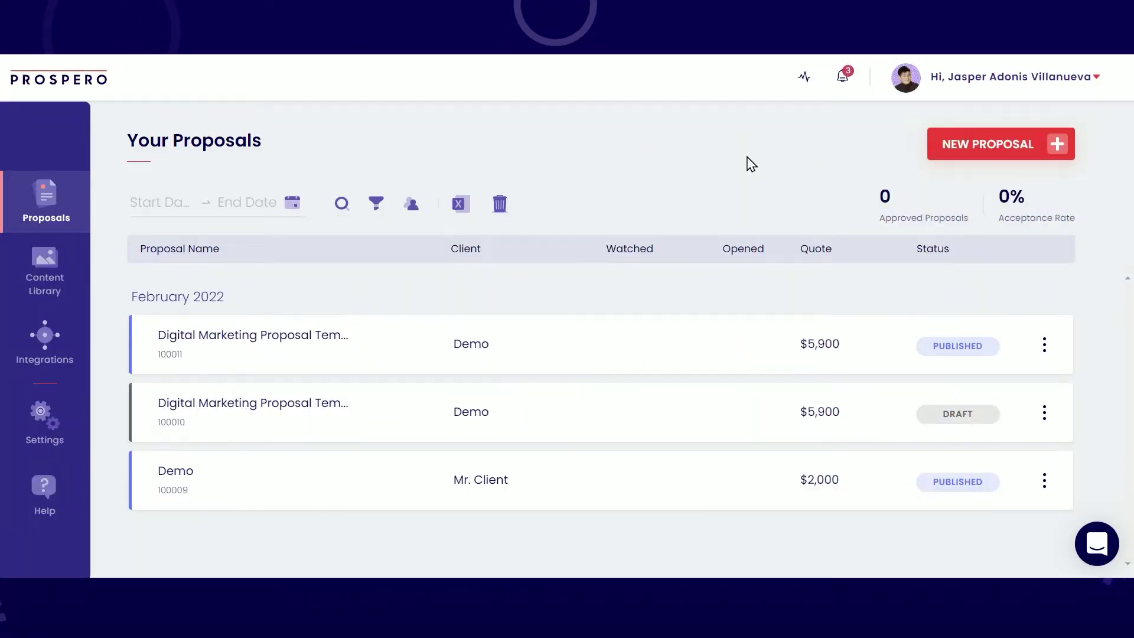
Step: Create a new proposal using the Start from scratch option
{"action": "left_click", "coordinate": [990, 148]}
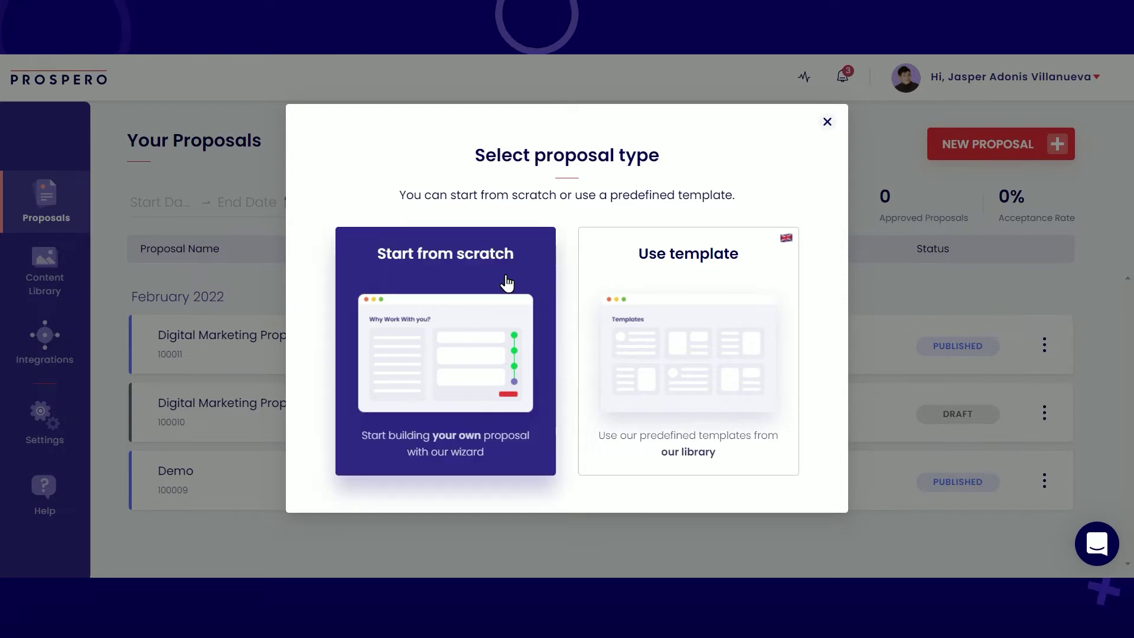
{"action": "left_click", "coordinate": [467, 347]}
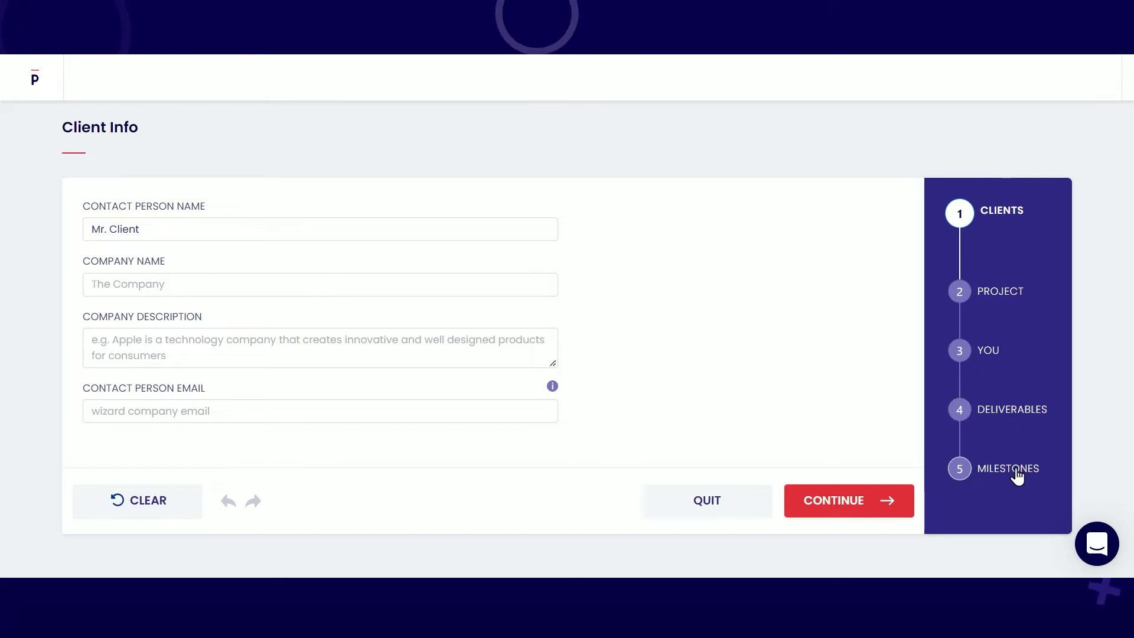
Step: Enter the contact's name, company AdVill Studios, description 'The first ever mobile photography studio.' and the contact's e-mail
{"action": "triple_click", "coordinate": [296, 234]}
{"action": "key", "text": "BackSpace"}
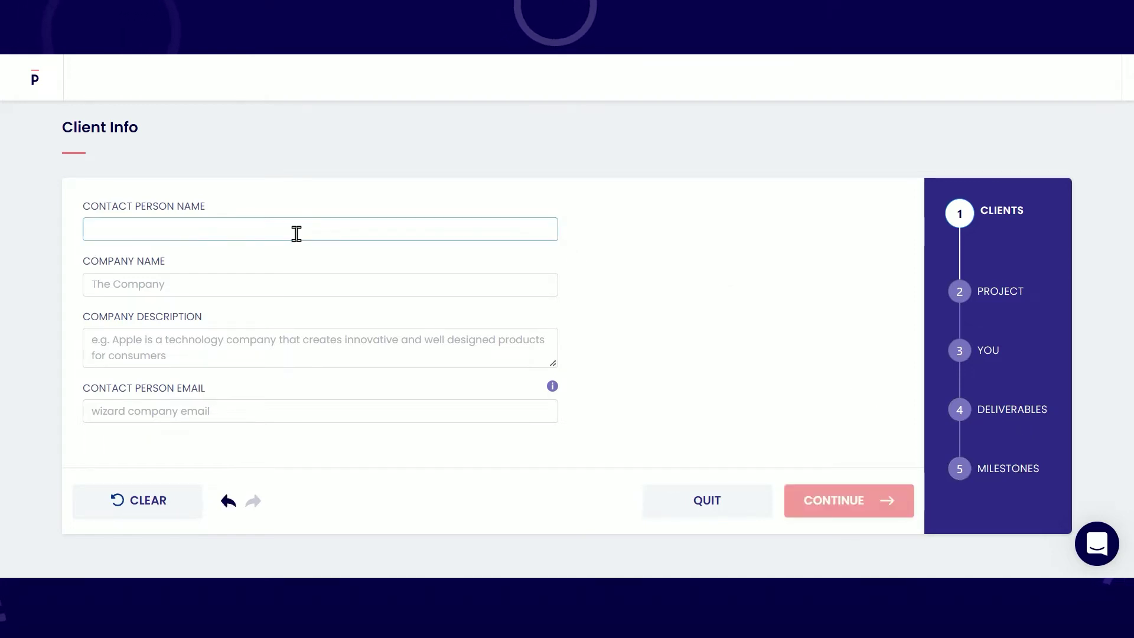
{"action": "left_click", "coordinate": [266, 281]}
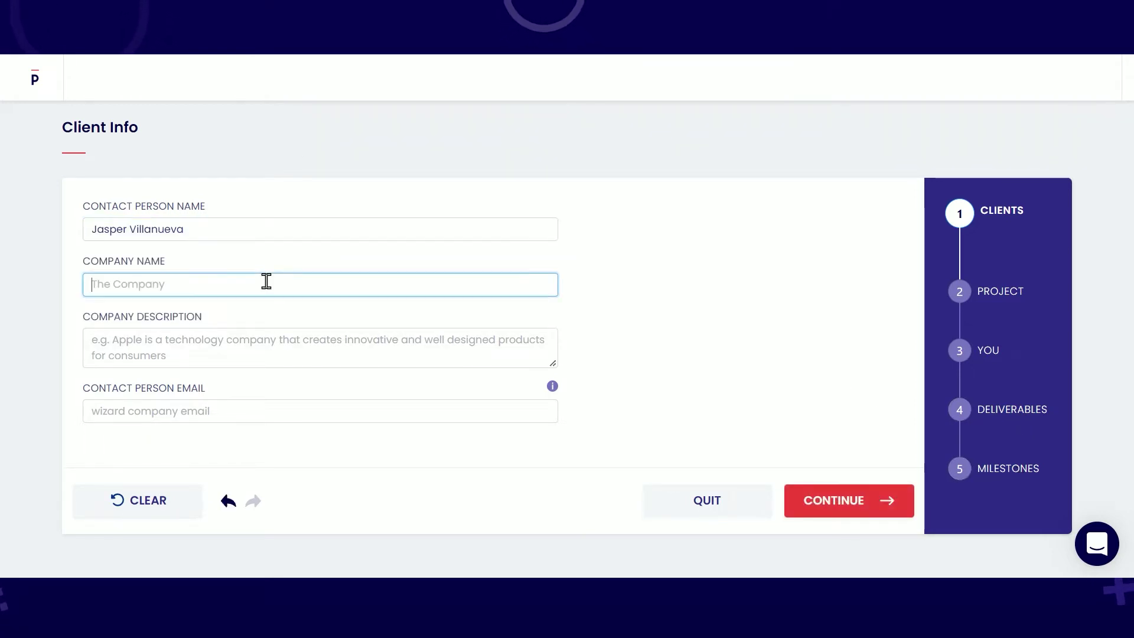
{"action": "left_click", "coordinate": [271, 339]}
{"action": "type", "text": "The first ever mobile photography studio."}
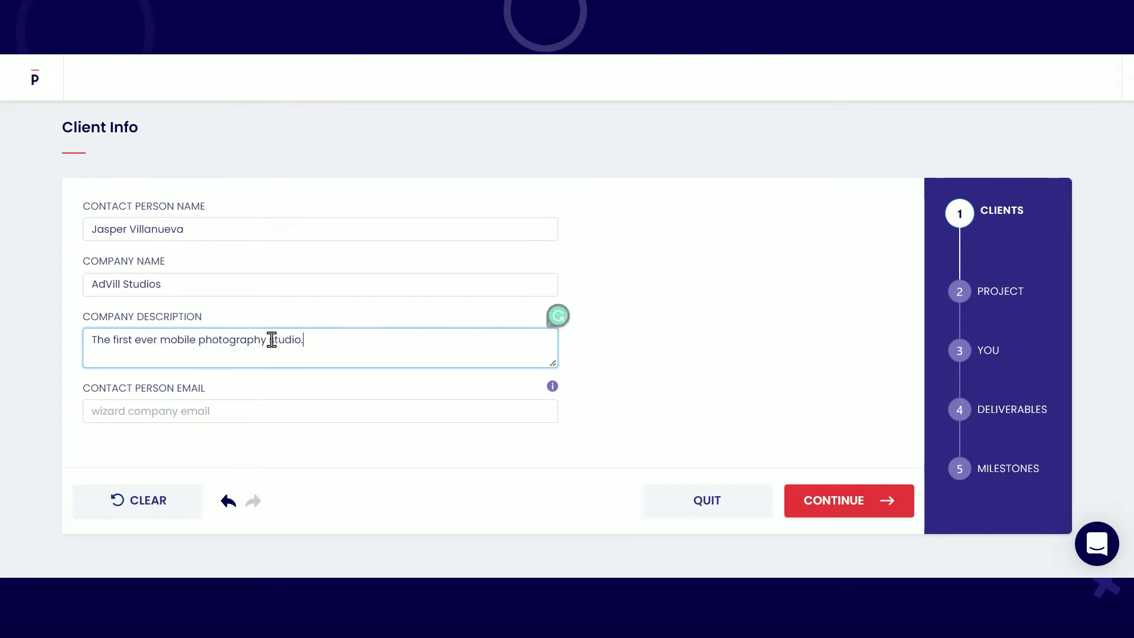
{"action": "left_click", "coordinate": [282, 411]}
{"action": "left_click", "coordinate": [281, 411]}
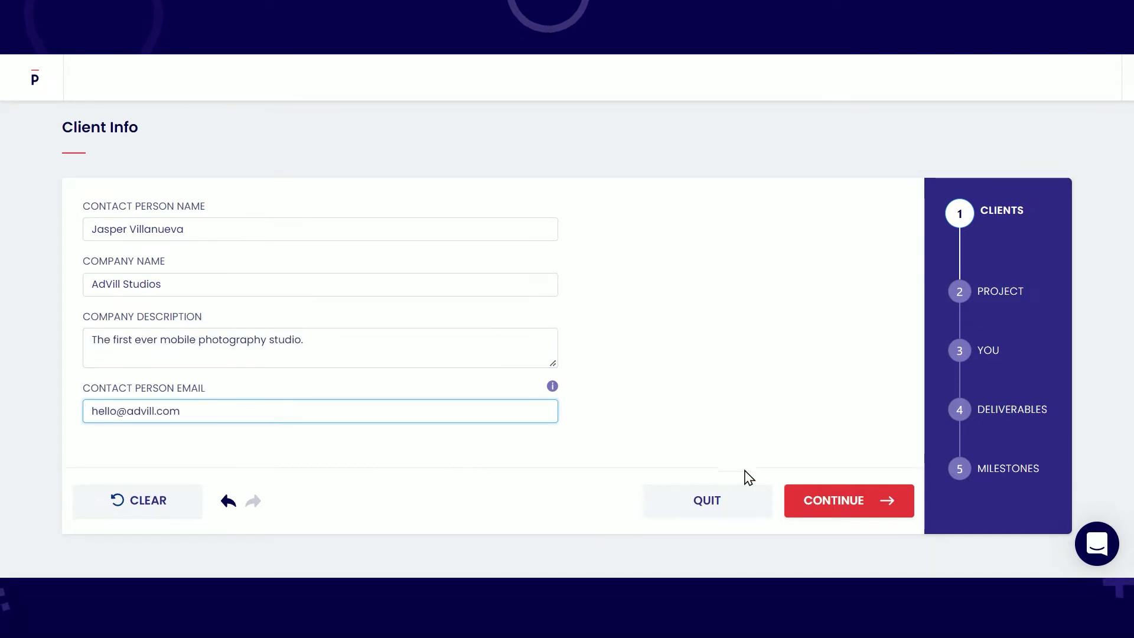
{"action": "left_click", "coordinate": [820, 502]}
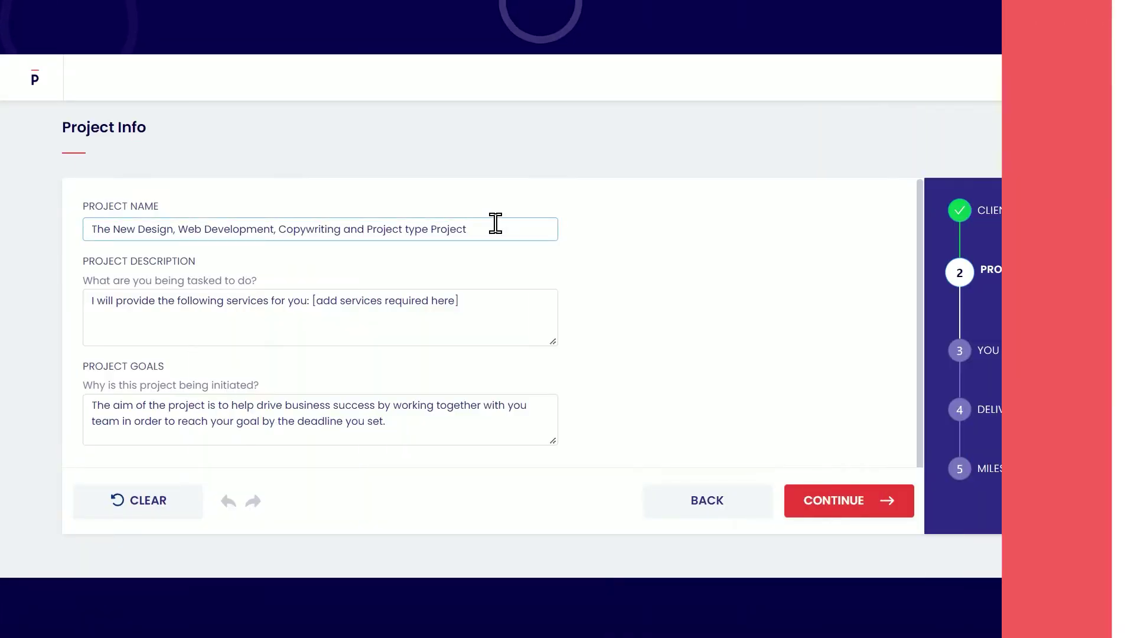
Step: Name the project 'John and Anne's Nuptial', describe AdVill Studios' wedding coverage, and state the milestone-capturing goal
{"action": "triple_click", "coordinate": [495, 223]}
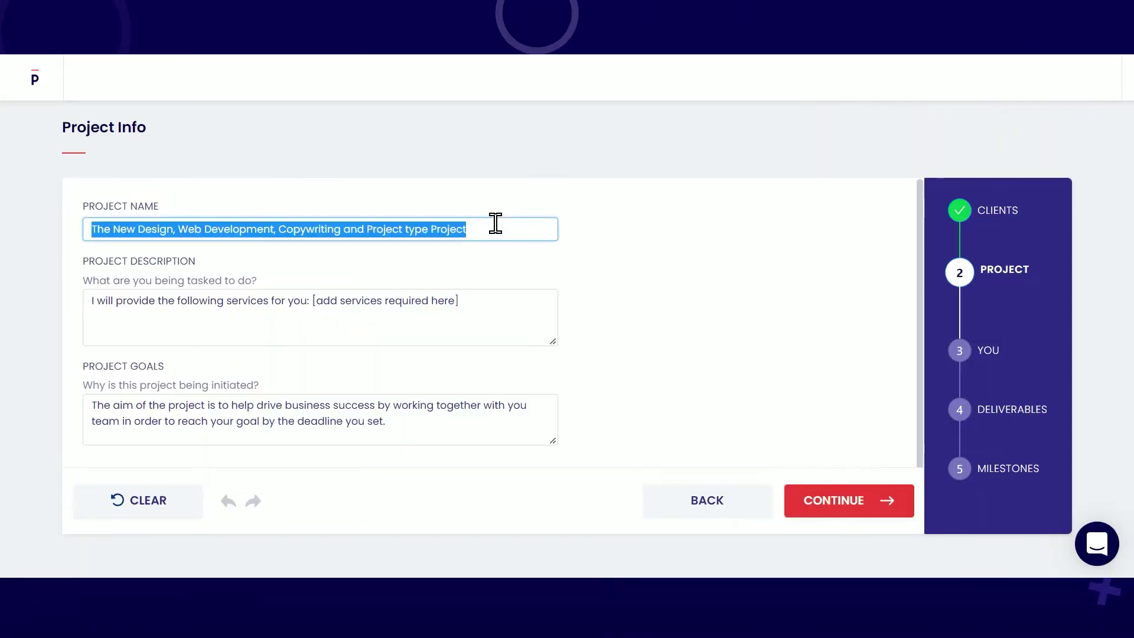
{"action": "type", "text": "John and Anne's Nuptial"}
{"action": "triple_click", "coordinate": [484, 316]}
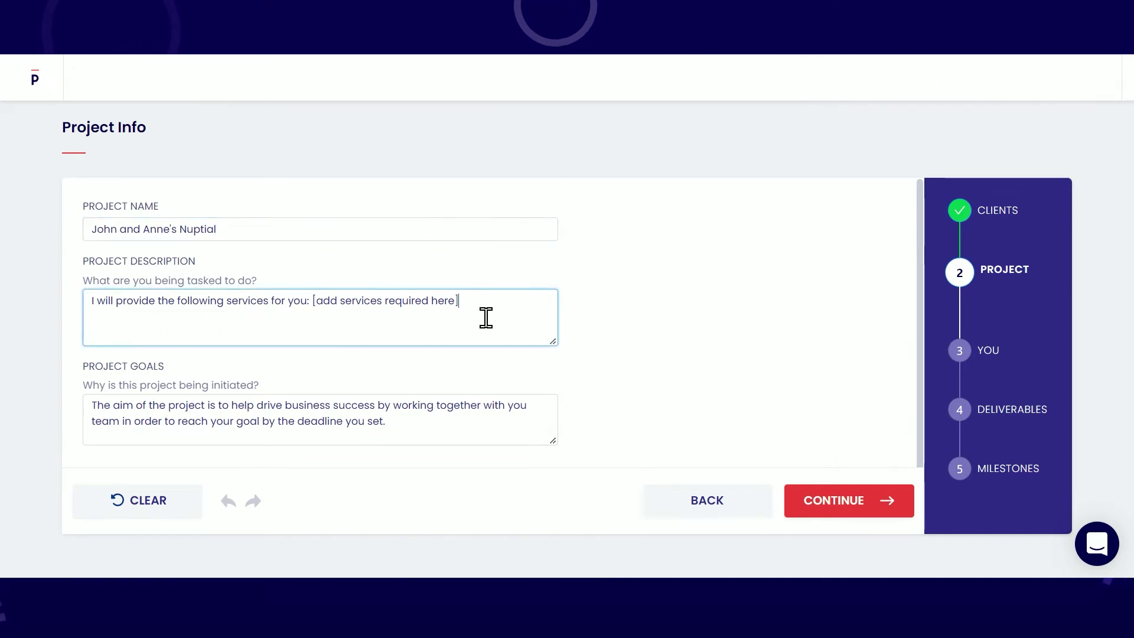
{"action": "type", "text": "AdVill Studios will provide the photo and video coverage of the wedding."}
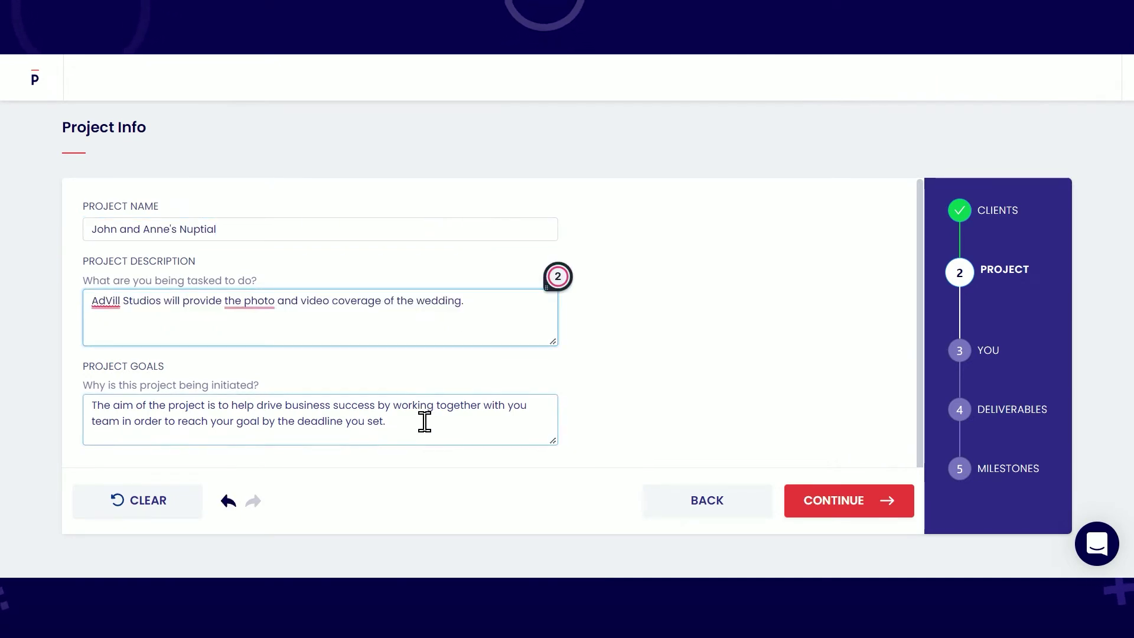
{"action": "triple_click", "coordinate": [423, 420]}
{"action": "type", "text": "The goal of this project is to capture embracing moments in this life-changing milestone in John and Anne's life."}
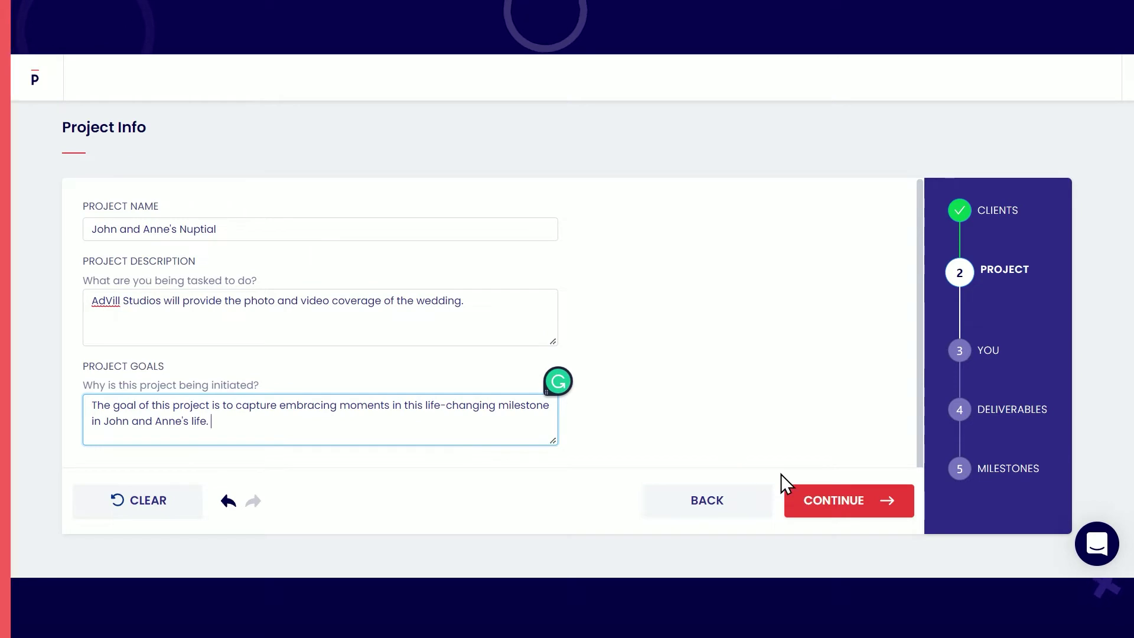
{"action": "left_click", "coordinate": [825, 511]}
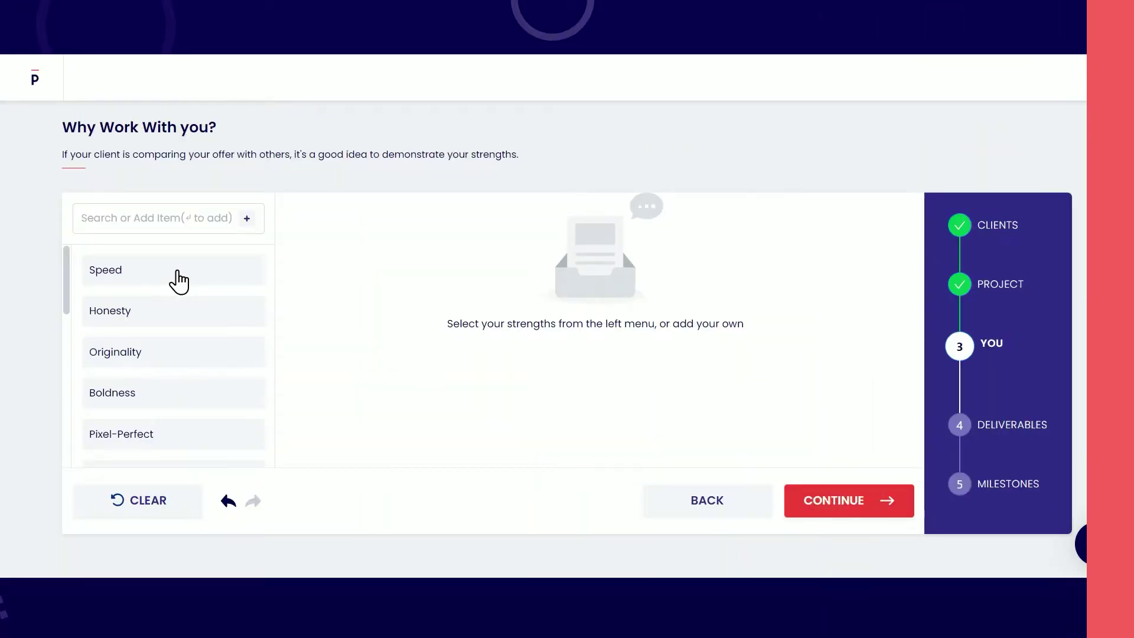
Step: Add Speed, Originality, Friendly and Best Service as the strengths
{"action": "left_click", "coordinate": [179, 282]}
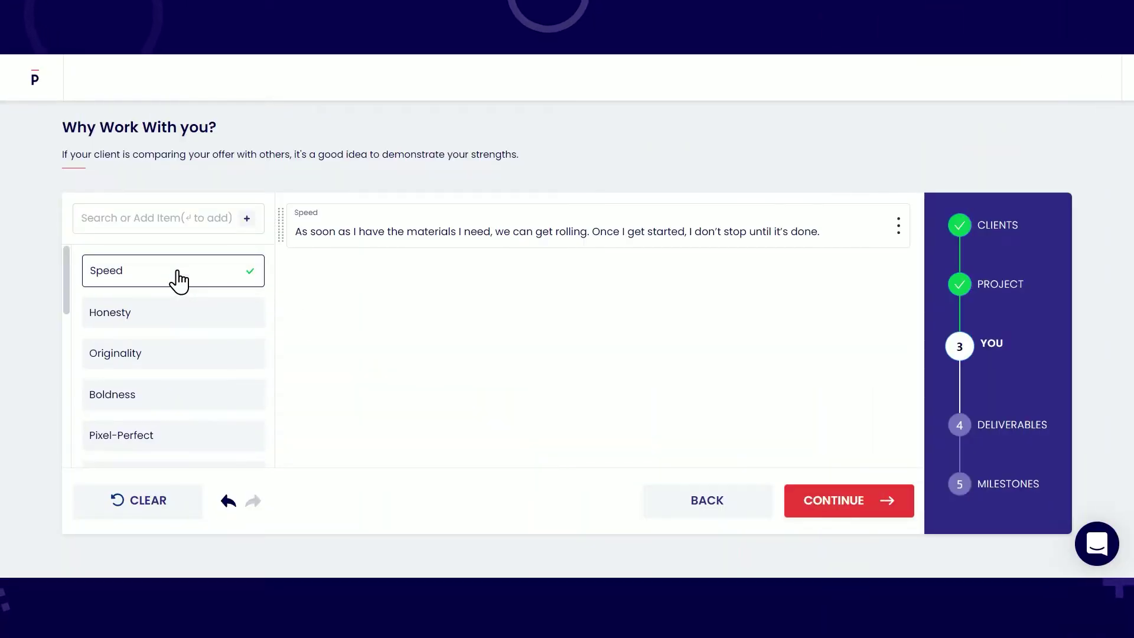
{"action": "left_click", "coordinate": [186, 368]}
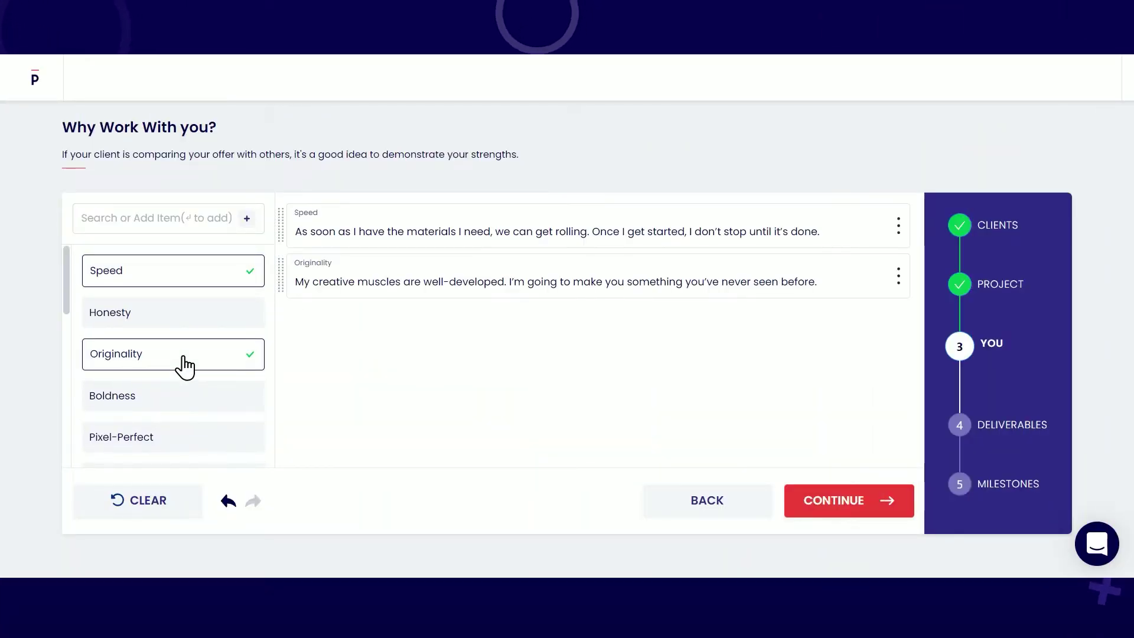
{"action": "scroll", "coordinate": [183, 360], "scroll_direction": "down", "scroll_amount": 4}
{"action": "left_click", "coordinate": [198, 305]}
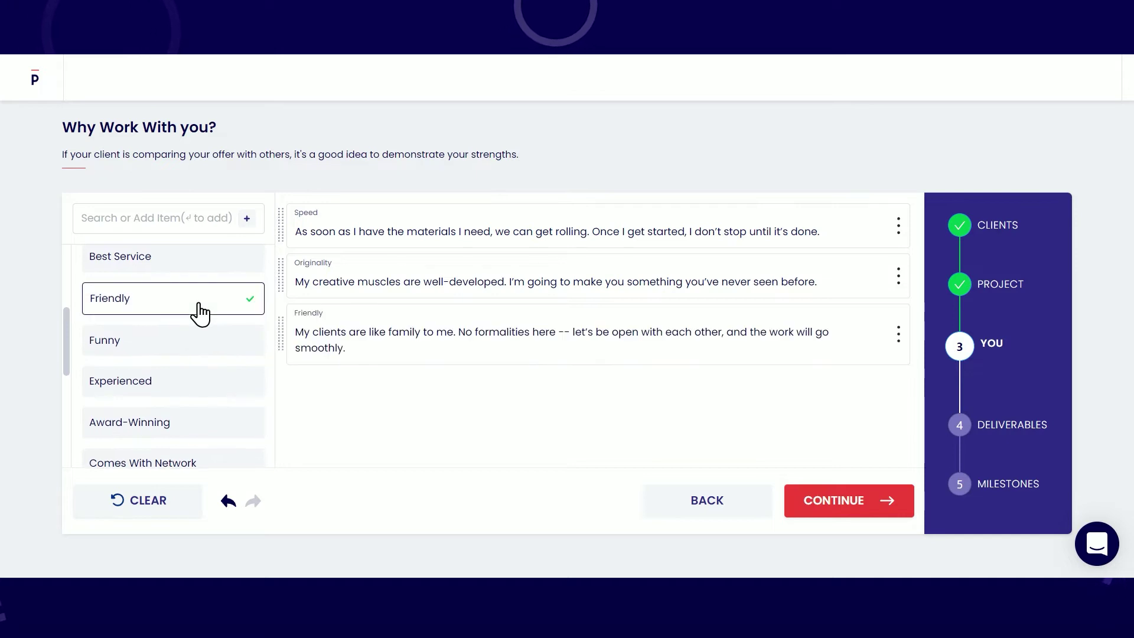
{"action": "left_click", "coordinate": [192, 269]}
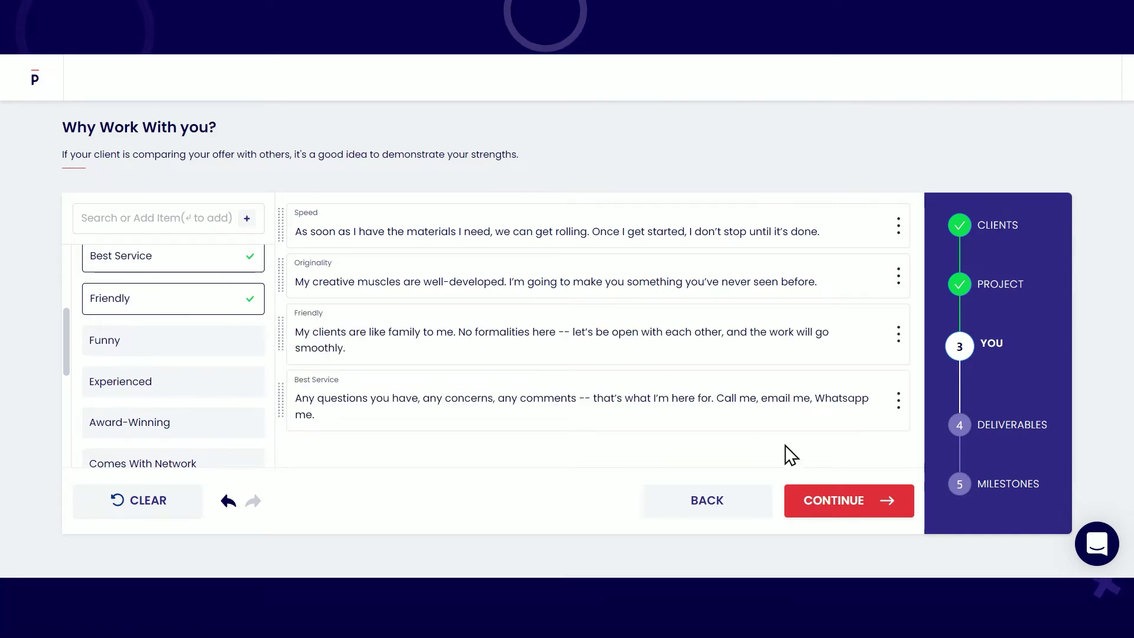
Step: Add Photography and Videography as deliverables
{"action": "left_click", "coordinate": [815, 513]}
{"action": "left_click", "coordinate": [192, 224]}
{"action": "type", "text": "P"}
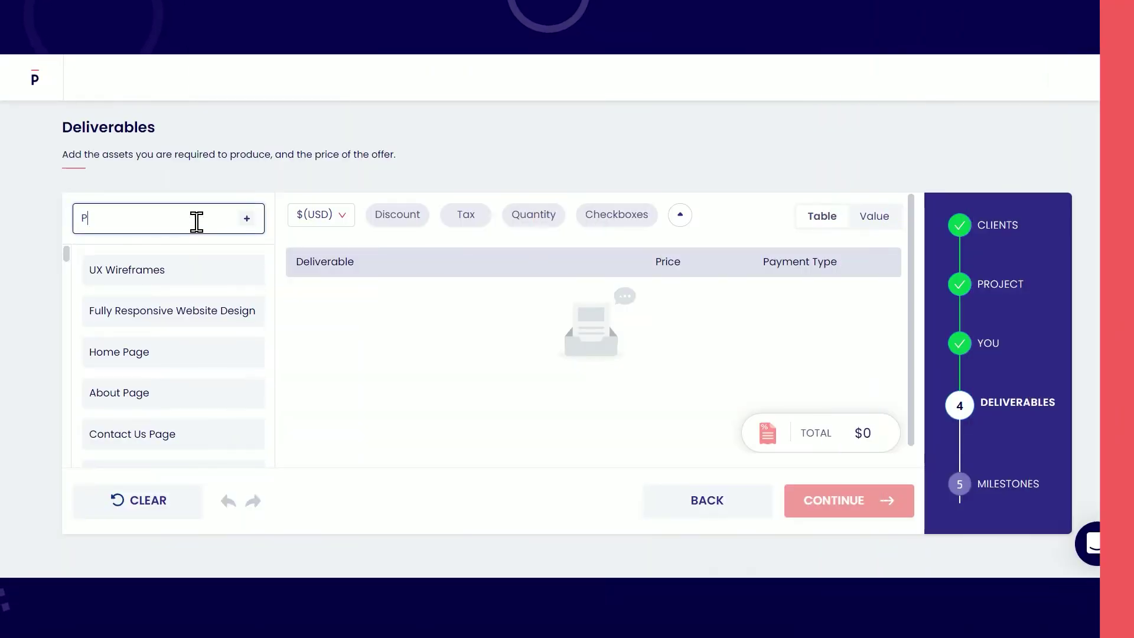
{"action": "type", "text": "hotograp"}
{"action": "key", "text": "Return"}
{"action": "key", "text": "ctrl+a"}
{"action": "type", "text": "Videogra"}
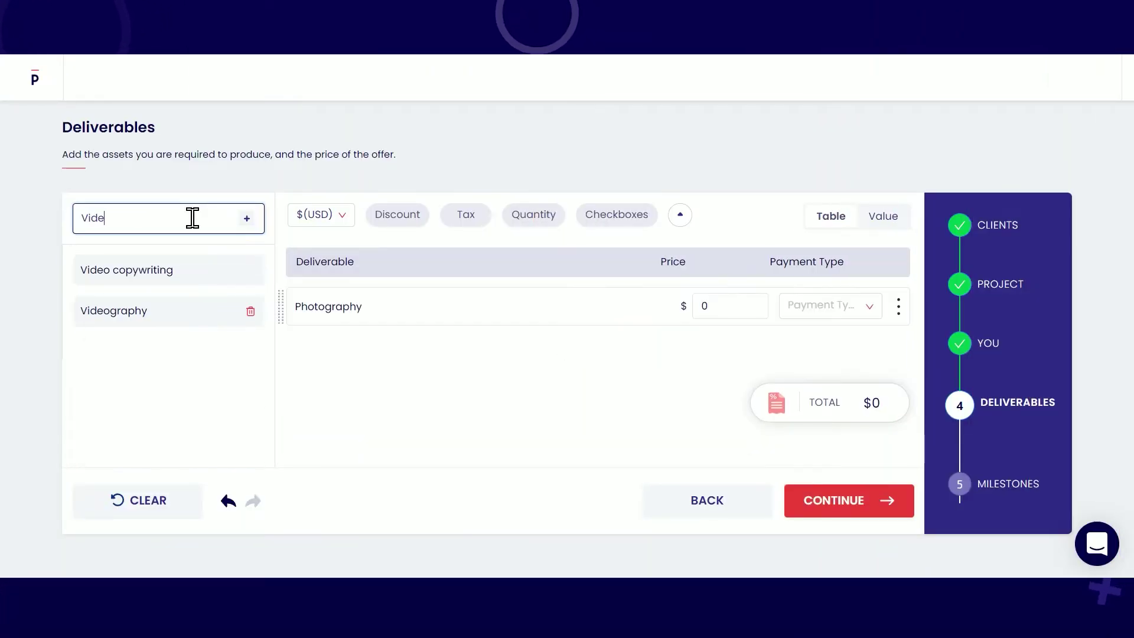
{"action": "left_click", "coordinate": [173, 273]}
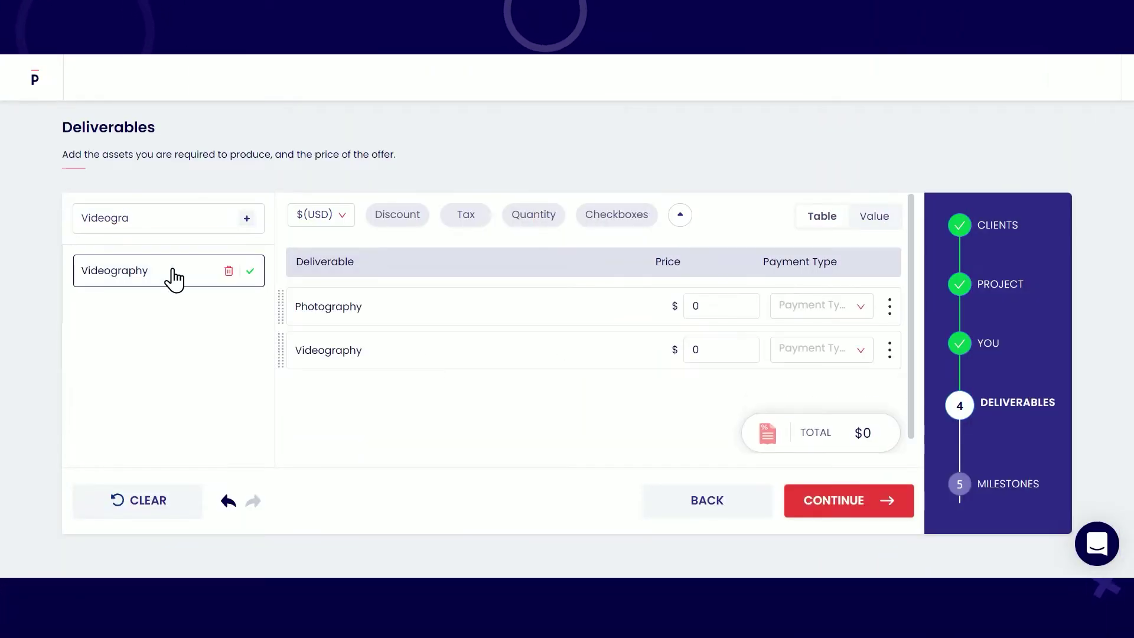
Step: Price Photography at $750 and Videography at $1250, both as One-Time payments
{"action": "left_click", "coordinate": [746, 305]}
{"action": "type", "text": "750"}
{"action": "key", "text": "Tab"}
{"action": "key", "text": "Tab"}
{"action": "key", "text": "Tab"}
{"action": "key", "text": "Tab"}
{"action": "type", "text": "1250"}
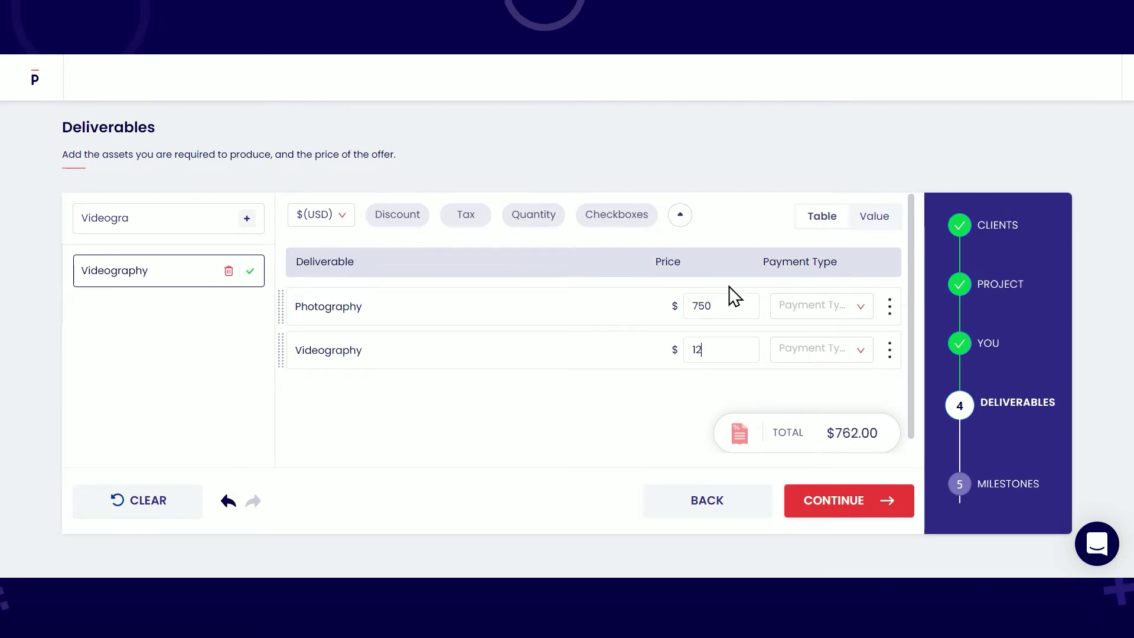
{"action": "left_click", "coordinate": [776, 305]}
{"action": "left_click", "coordinate": [861, 343]}
{"action": "left_click", "coordinate": [859, 349]}
{"action": "left_click", "coordinate": [858, 388]}
Step: Add pasted descriptions to the Photography and Videography deliverables
{"action": "left_click", "coordinate": [890, 306]}
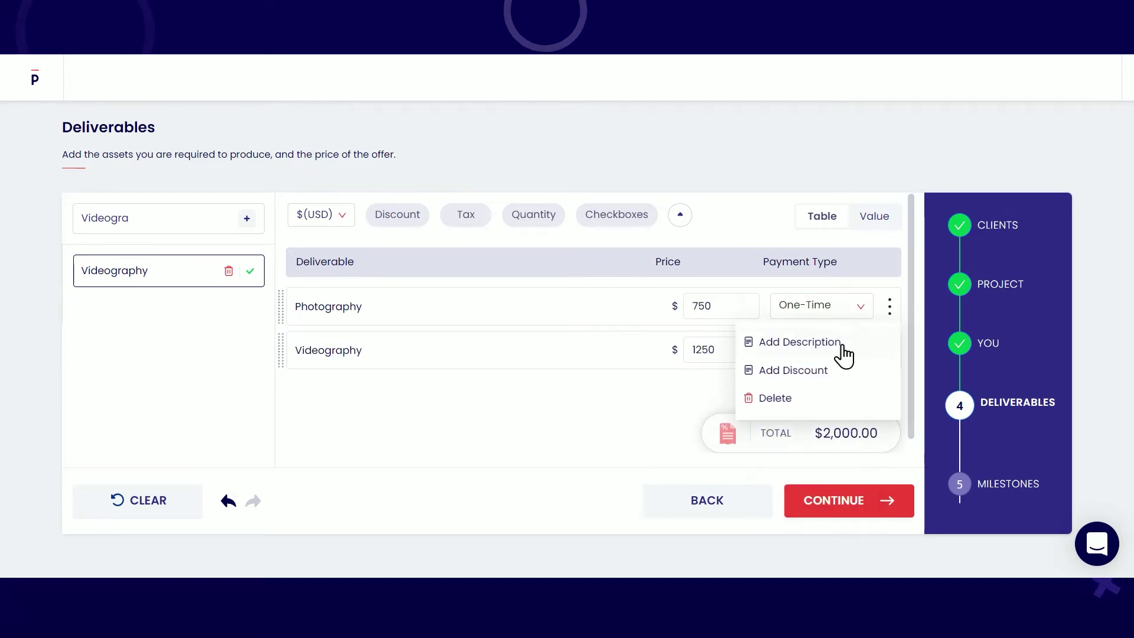
{"action": "left_click", "coordinate": [841, 341]}
{"action": "type", "text": "Our expert photographers are friendly and professional. Their extensive experience in producing quality photos for events will surely capture the hearts of your family and friends."}
{"action": "left_click", "coordinate": [890, 390]}
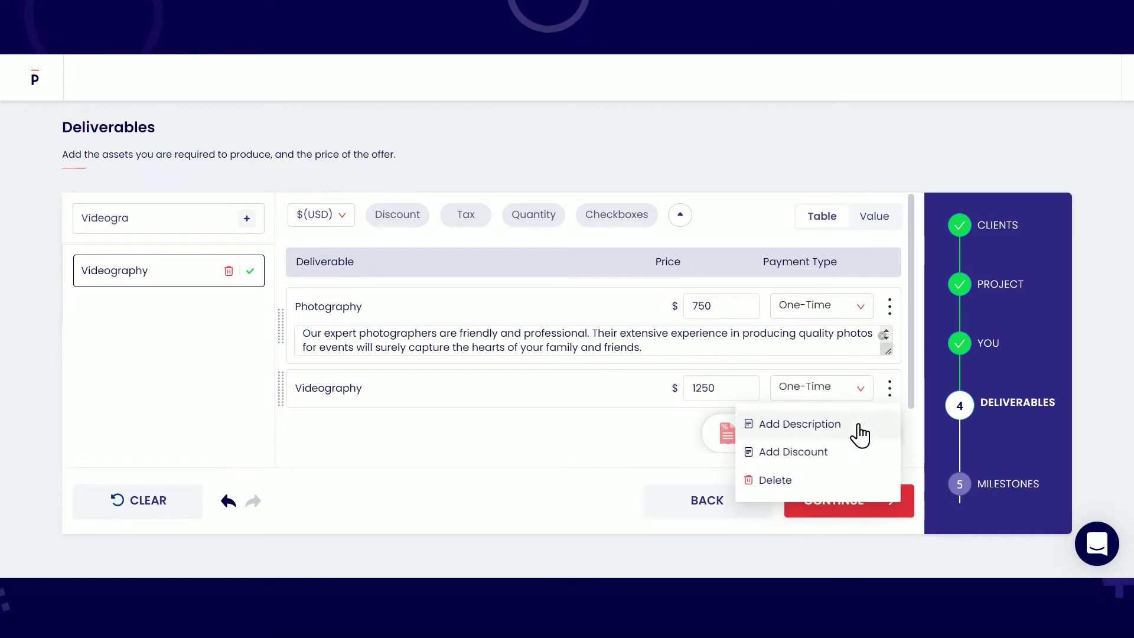
{"action": "left_click", "coordinate": [856, 426]}
{"action": "key", "text": "ctrl+v"}
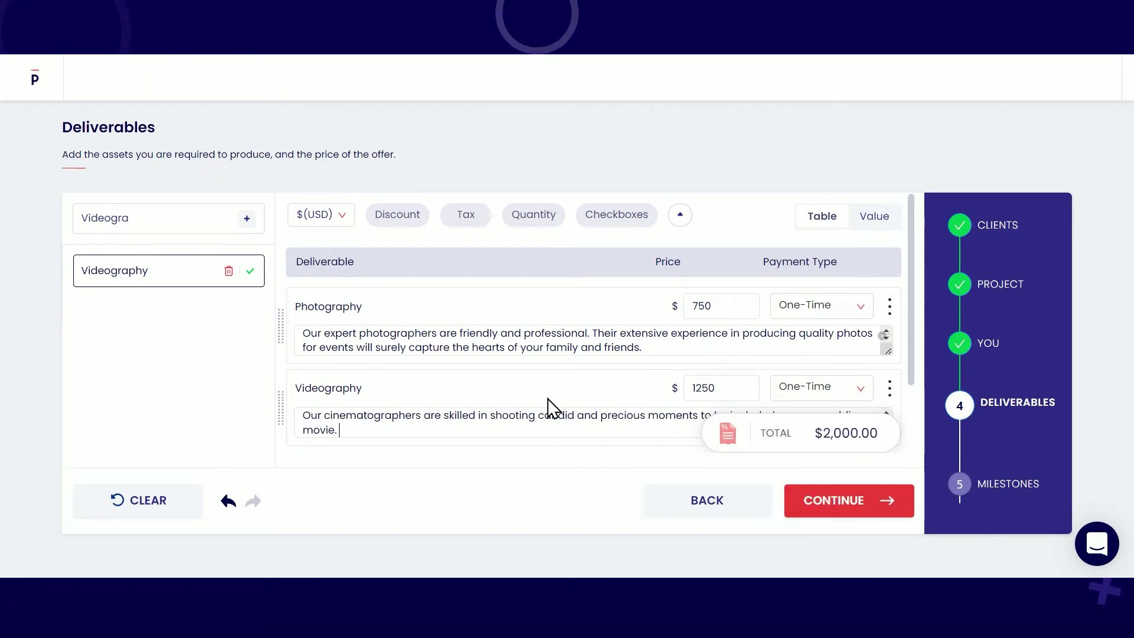
Step: Add Kickoff Meeting, Event, Conclusion meeting and Handoff milestones, then create the proposal
{"action": "left_click", "coordinate": [842, 508]}
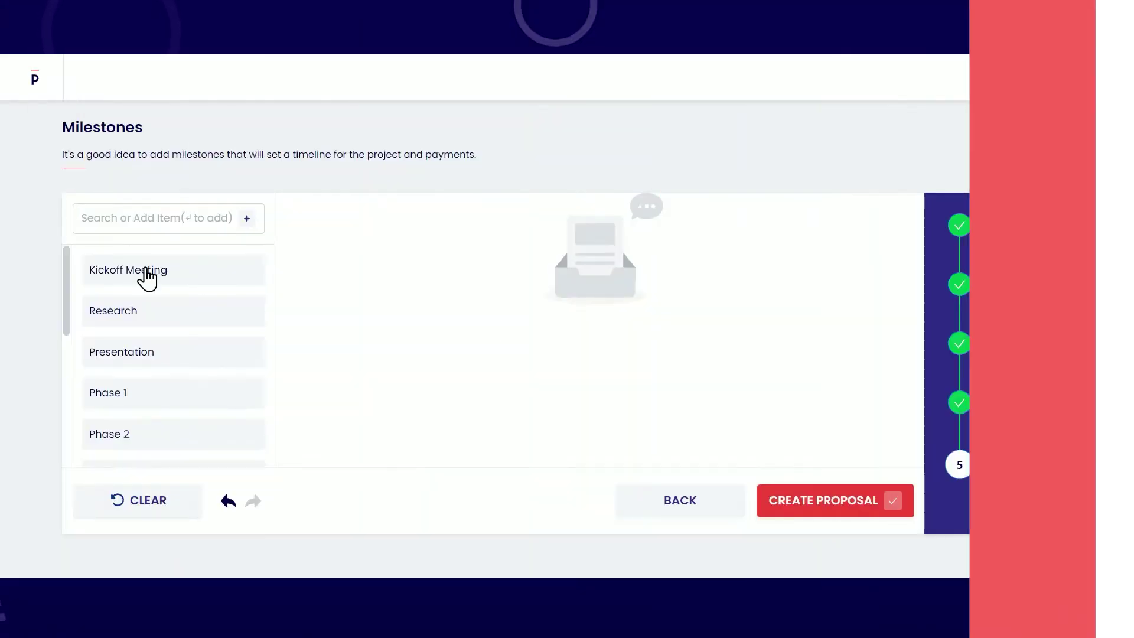
{"action": "left_click", "coordinate": [145, 270]}
{"action": "left_click", "coordinate": [182, 219]}
{"action": "type", "text": "Event"}
{"action": "left_click", "coordinate": [247, 219]}
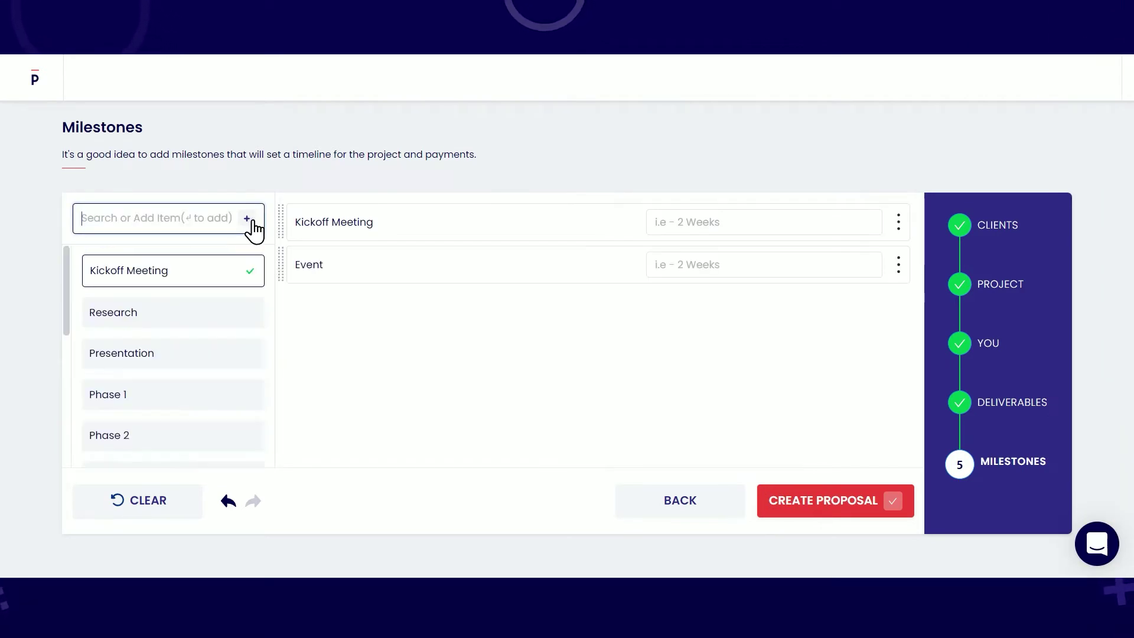
{"action": "scroll", "coordinate": [177, 362], "scroll_direction": "down", "scroll_amount": 3}
{"action": "left_click", "coordinate": [177, 381]}
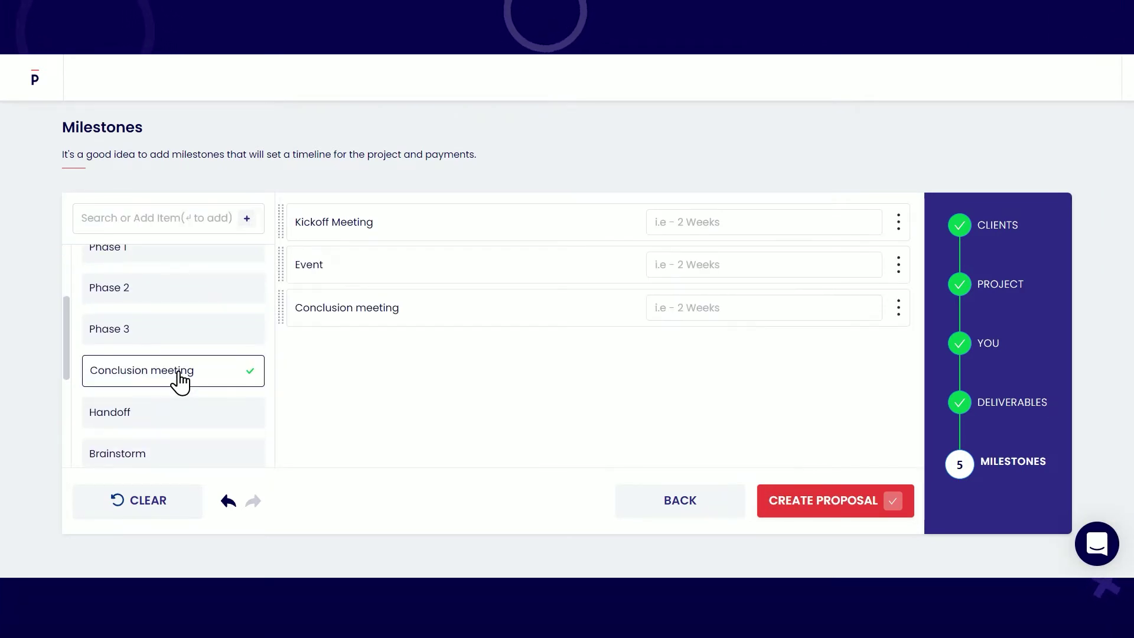
{"action": "scroll", "coordinate": [179, 381], "scroll_direction": "down", "scroll_amount": 2}
{"action": "left_click", "coordinate": [188, 355]}
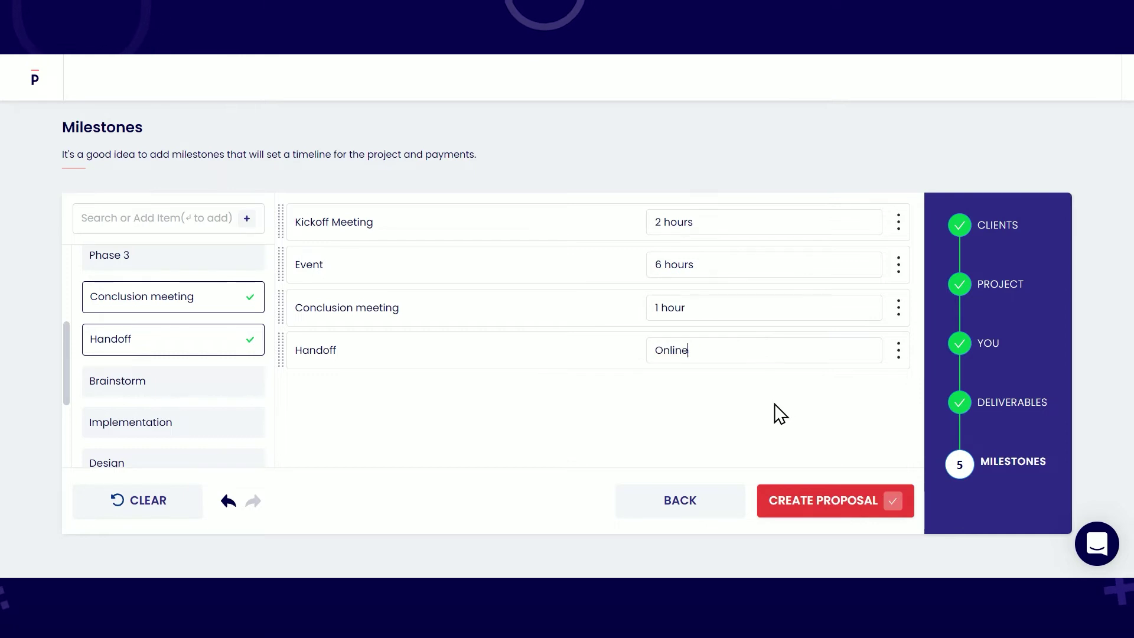
{"action": "left_click", "coordinate": [807, 502]}
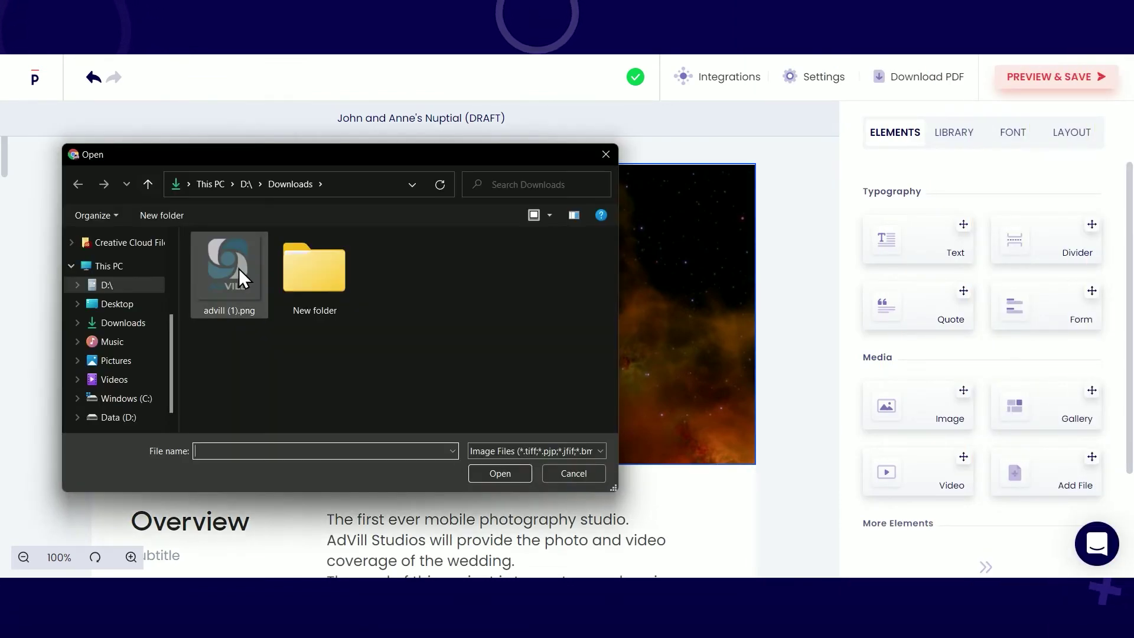
Step: Set advill (1).png as the saved logo, a desk-and-laptop cover image, and prefix the recipient with 'Mr.'
{"action": "double_click", "coordinate": [237, 267]}
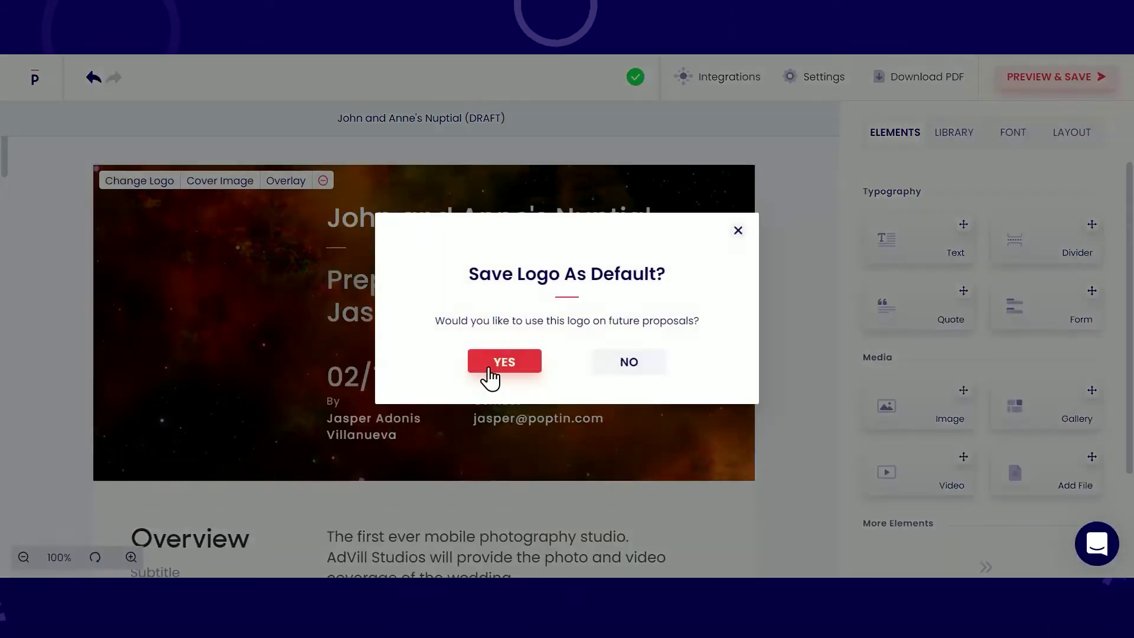
{"action": "left_click", "coordinate": [489, 371]}
{"action": "left_click", "coordinate": [227, 182]}
{"action": "scroll", "coordinate": [957, 448], "scroll_direction": "down", "scroll_amount": 10}
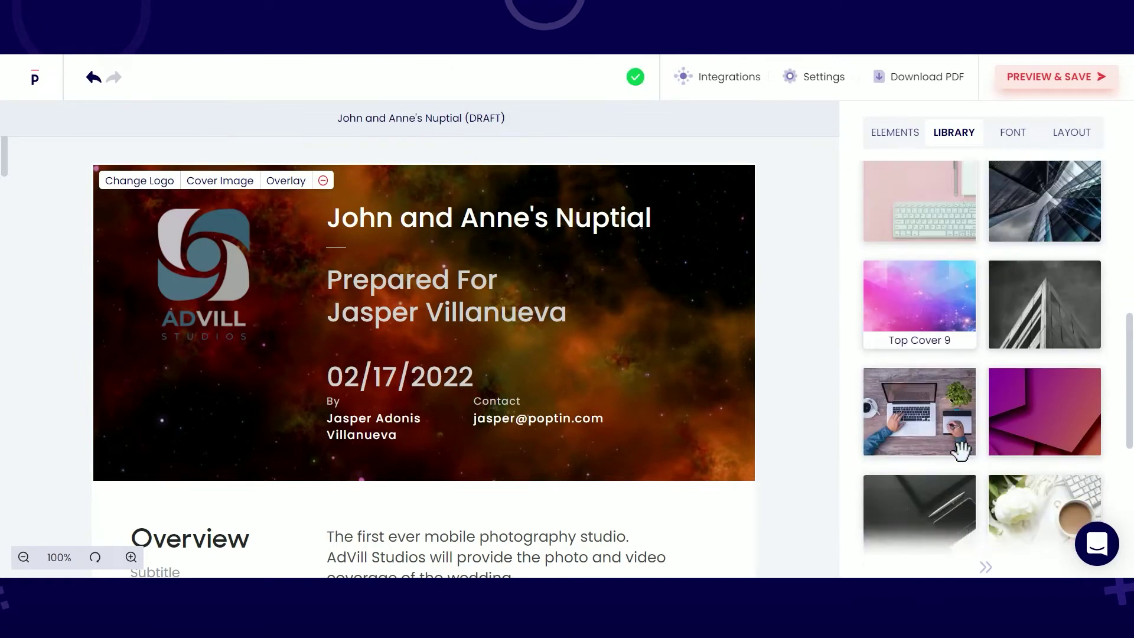
{"action": "left_click", "coordinate": [898, 446]}
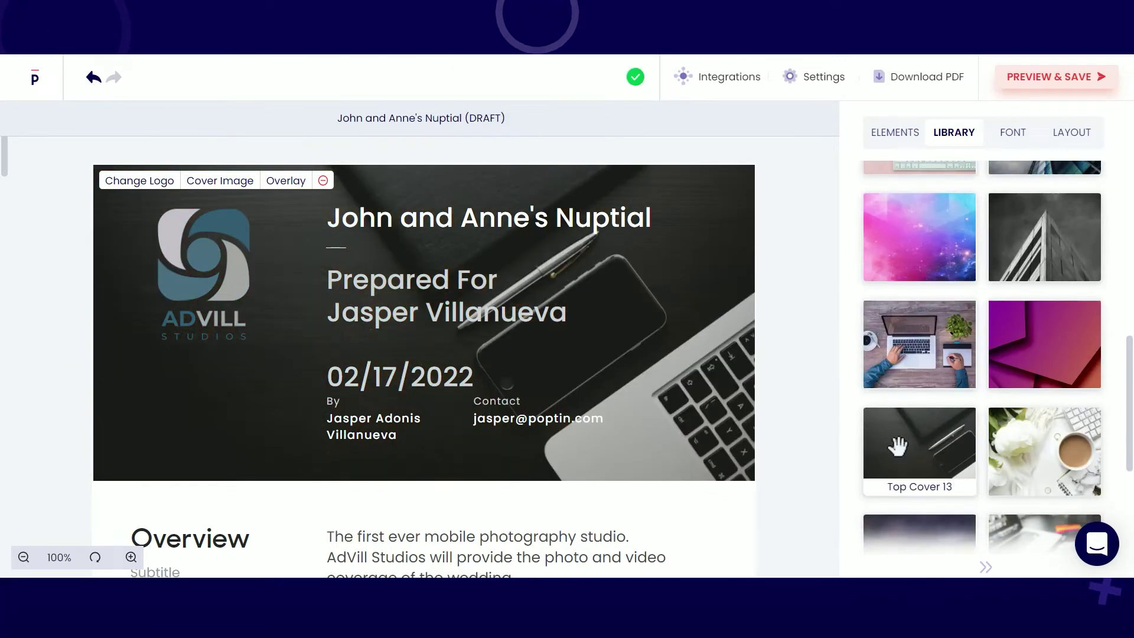
{"action": "left_click", "coordinate": [328, 313]}
{"action": "type", "text": "Mr."}
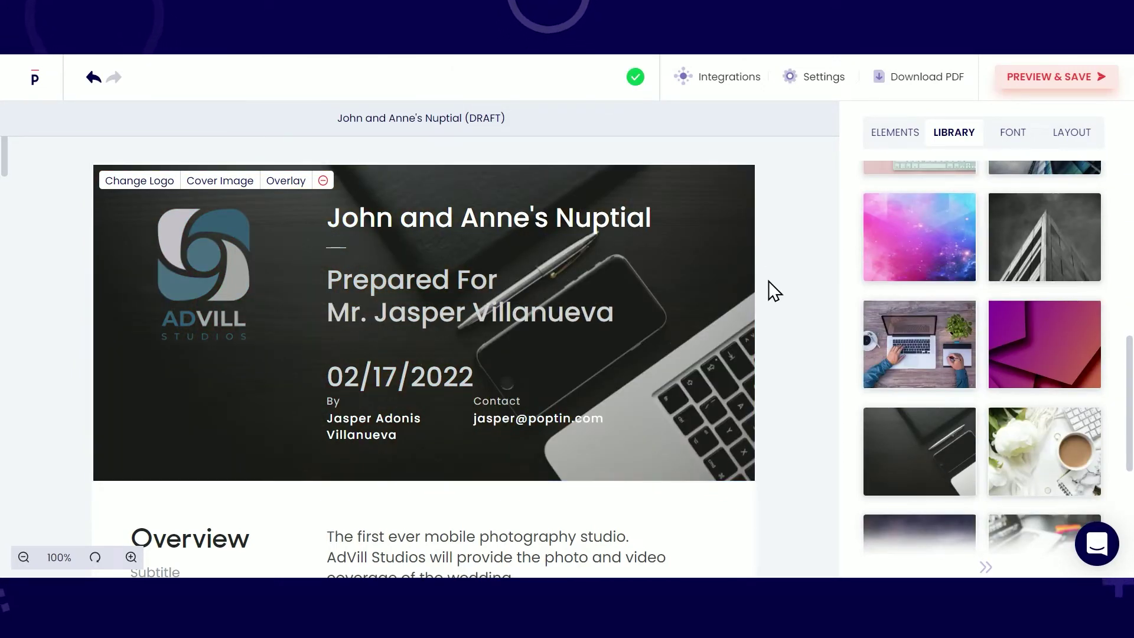
Step: Try the Full Page cover size, then revert the cover to Top First Page
{"action": "left_click", "coordinate": [1012, 134]}
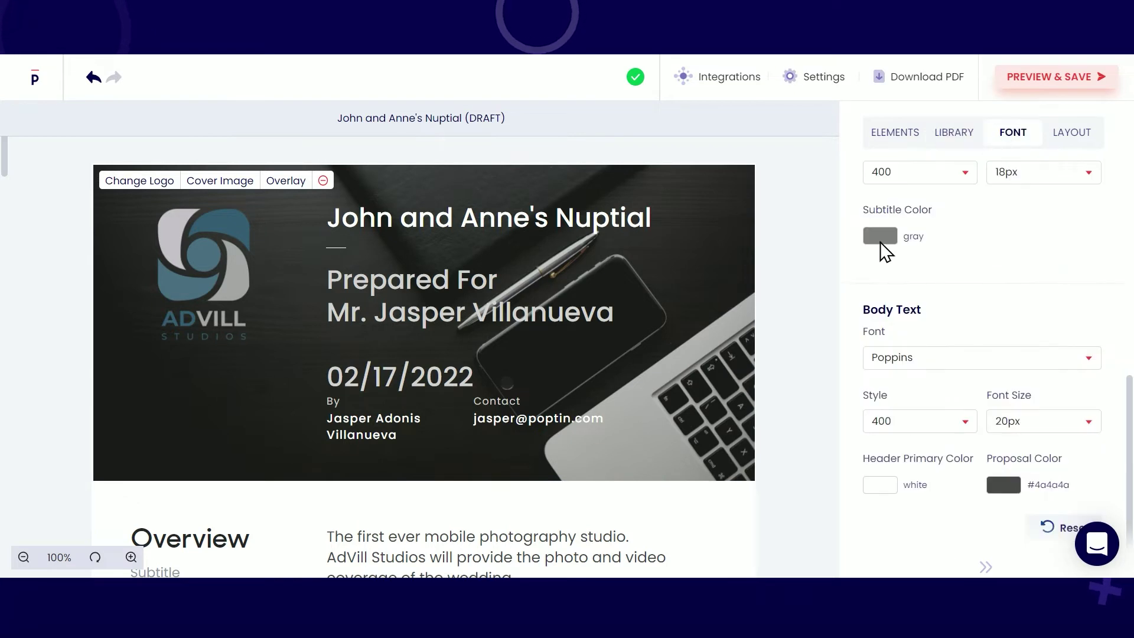
{"action": "left_click", "coordinate": [1064, 135]}
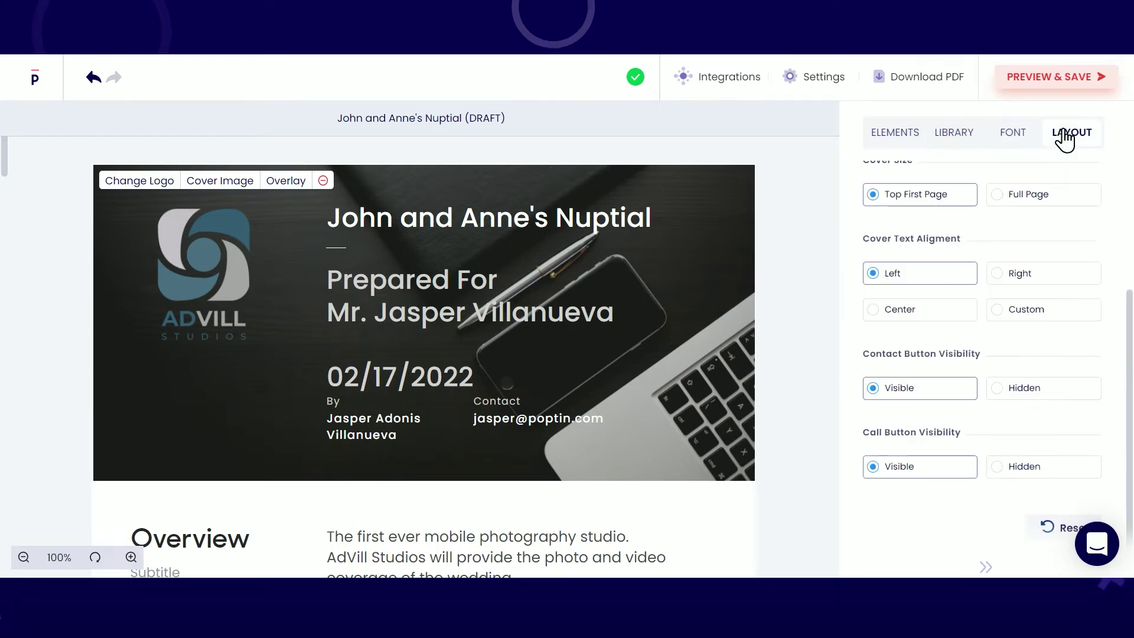
{"action": "left_click", "coordinate": [1021, 201]}
{"action": "left_click", "coordinate": [915, 198]}
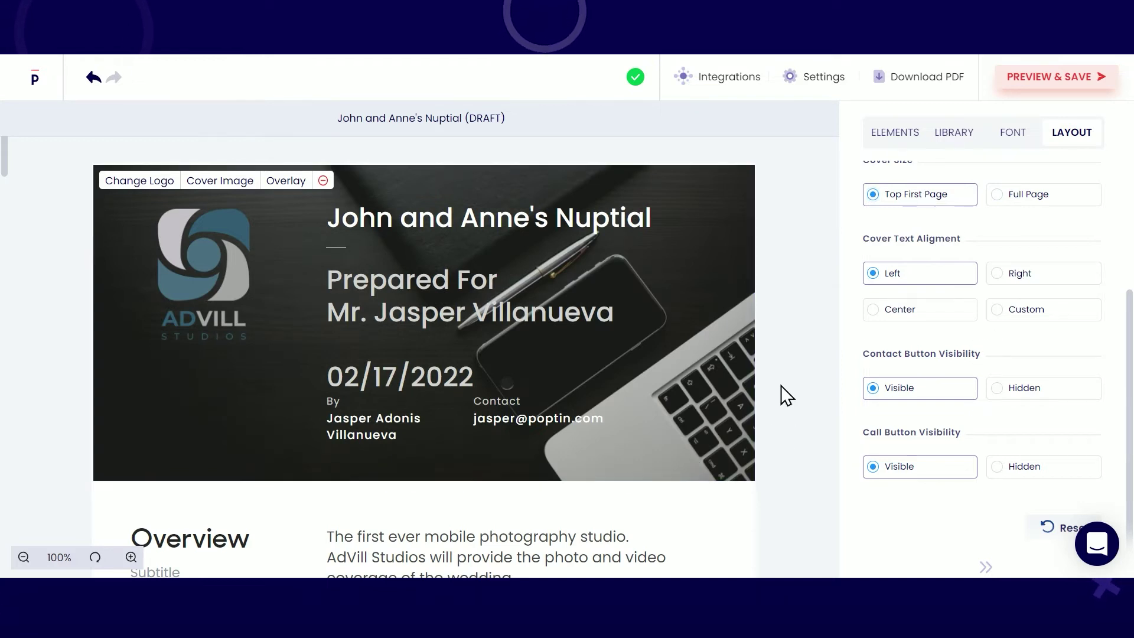
{"action": "left_click", "coordinate": [727, 80]}
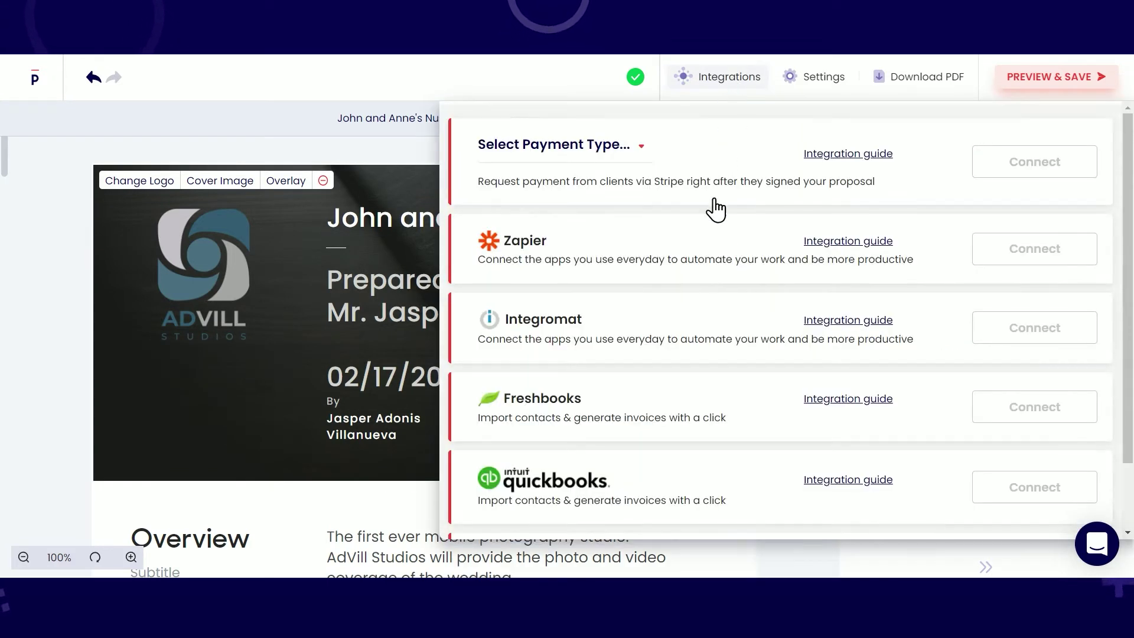
{"action": "left_click", "coordinate": [625, 148]}
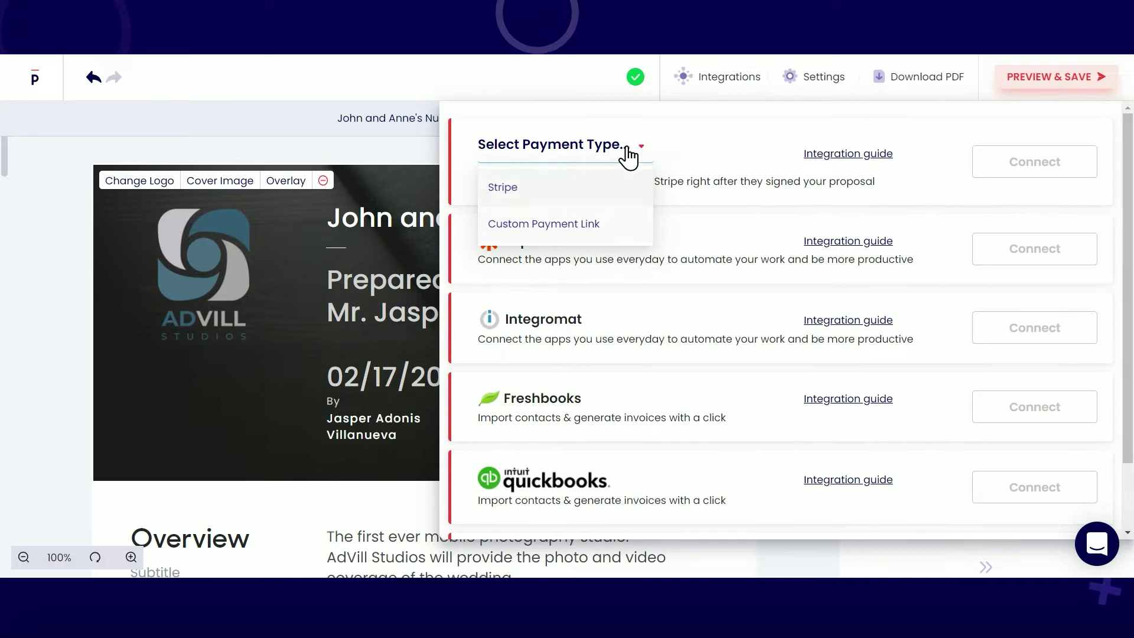
{"action": "left_click", "coordinate": [625, 151]}
{"action": "scroll", "coordinate": [649, 298], "scroll_direction": "down", "scroll_amount": 2}
{"action": "scroll", "coordinate": [874, 284], "scroll_direction": "up", "scroll_amount": 2}
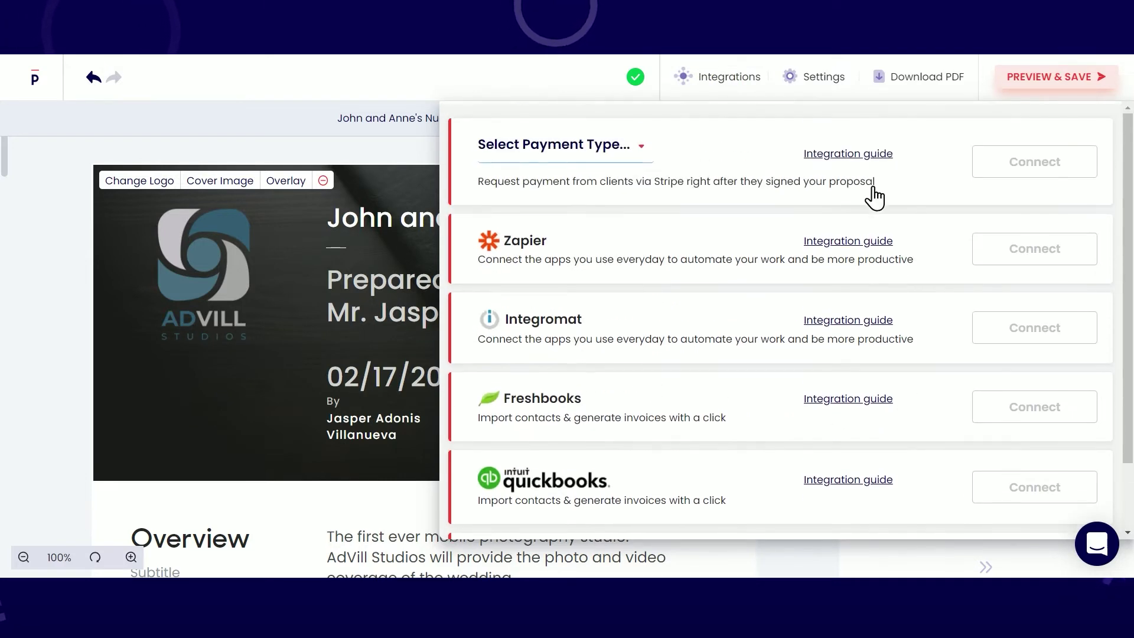
{"action": "left_click", "coordinate": [729, 78]}
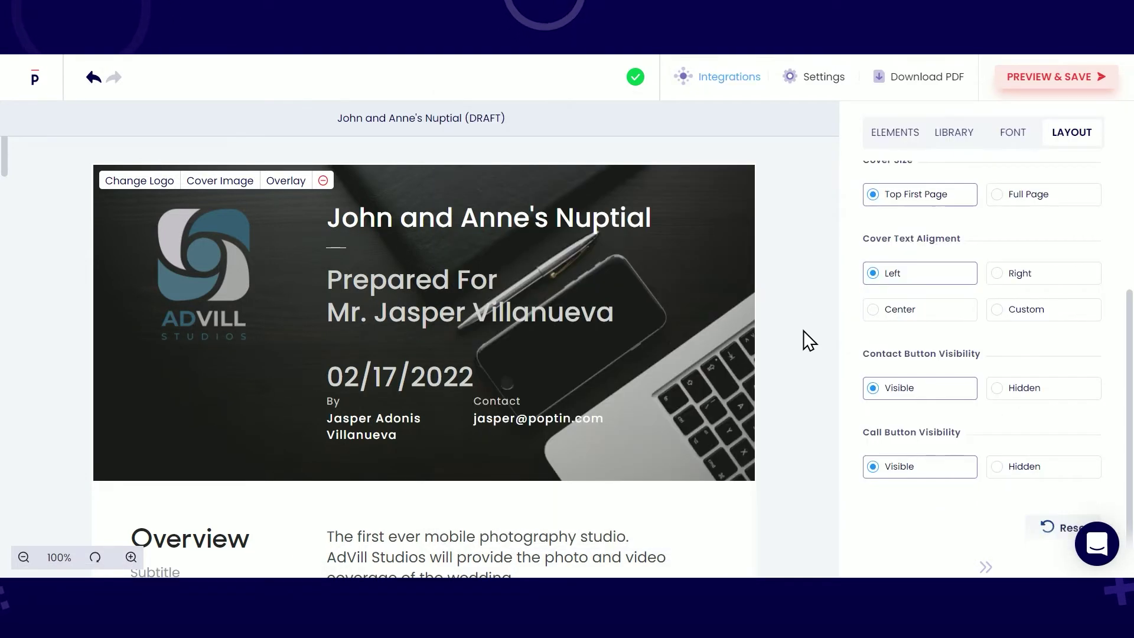
{"action": "scroll", "coordinate": [803, 346], "scroll_direction": "down", "scroll_amount": 6}
{"action": "scroll", "coordinate": [801, 339], "scroll_direction": "down", "scroll_amount": 20}
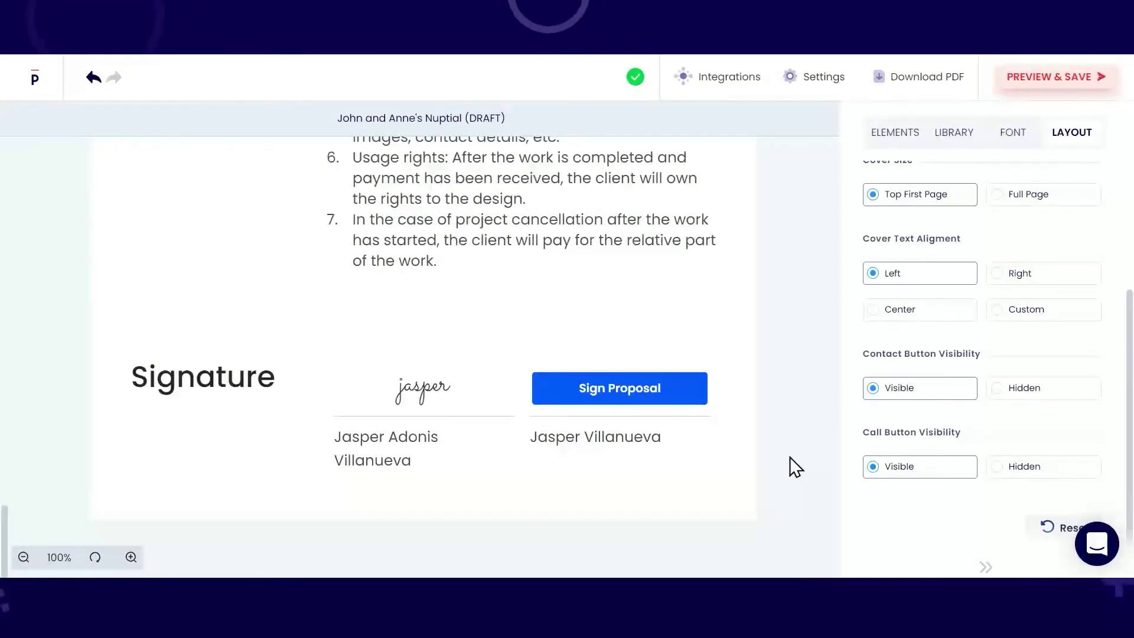
{"action": "left_click", "coordinate": [1028, 83]}
Step: Review the saved proposal preview and publish it with a share link
{"action": "scroll", "coordinate": [1024, 203], "scroll_direction": "down", "scroll_amount": 15}
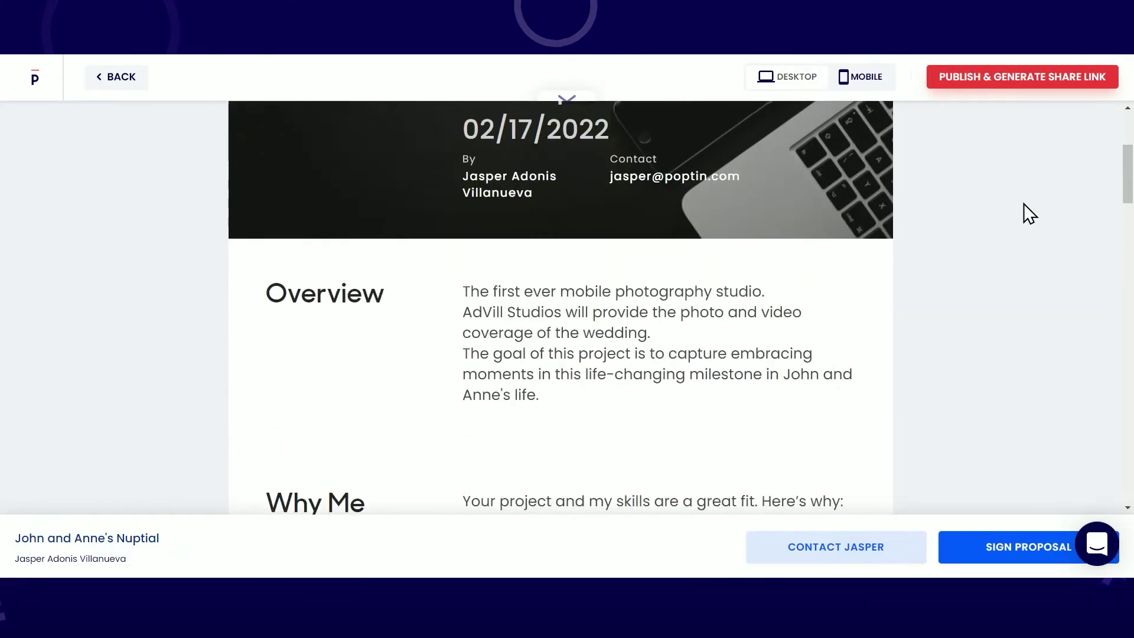
{"action": "scroll", "coordinate": [1024, 203], "scroll_direction": "down", "scroll_amount": 15}
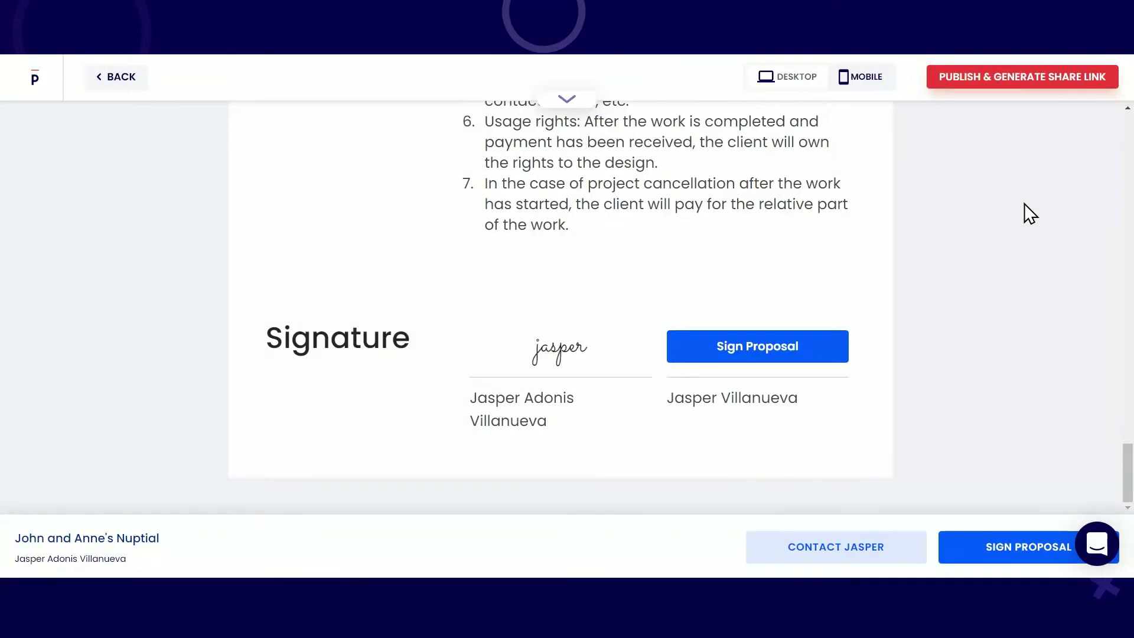
{"action": "left_click", "coordinate": [1024, 80]}
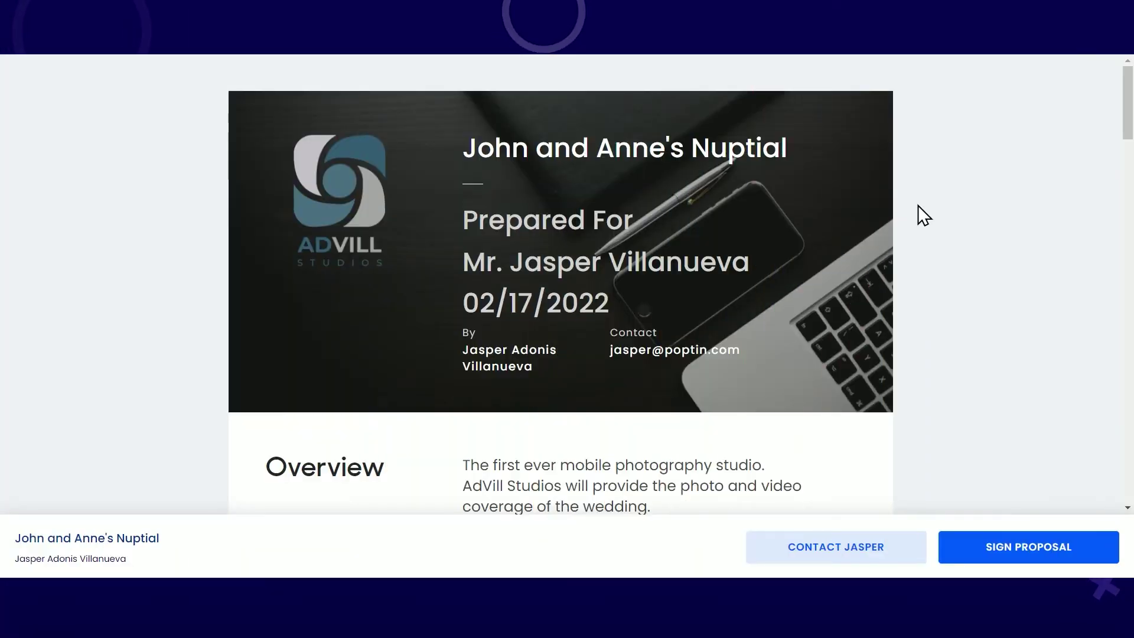
Step: Sign the published proposal with a hand-drawn signature
{"action": "scroll", "coordinate": [920, 208], "scroll_direction": "down", "scroll_amount": 10}
{"action": "scroll", "coordinate": [918, 208], "scroll_direction": "down", "scroll_amount": 18}
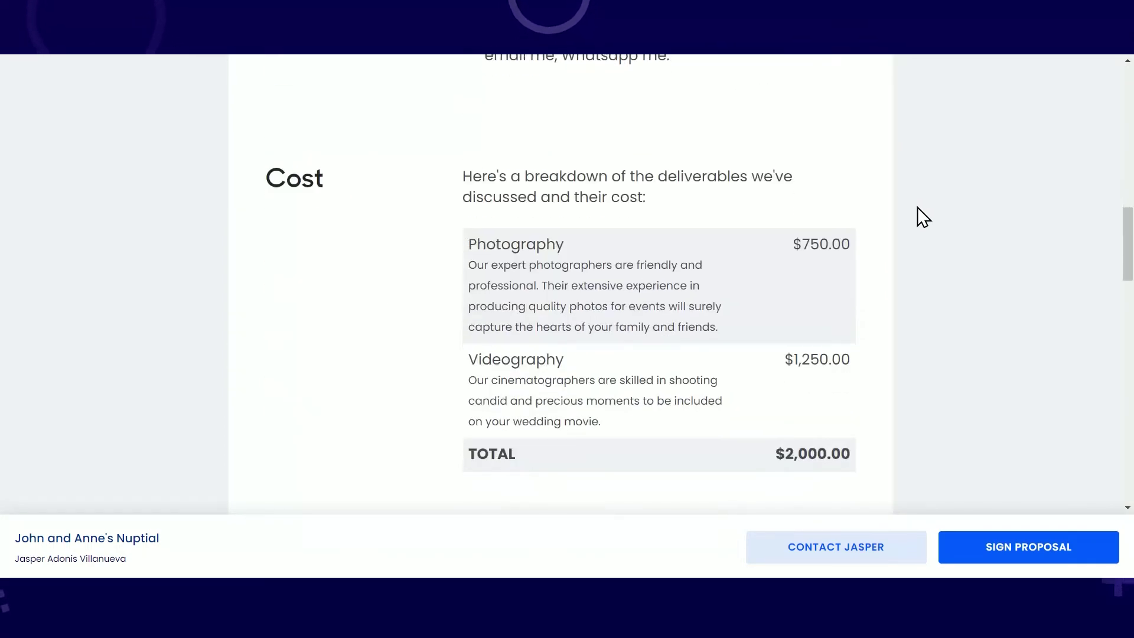
{"action": "scroll", "coordinate": [917, 207], "scroll_direction": "down", "scroll_amount": 10}
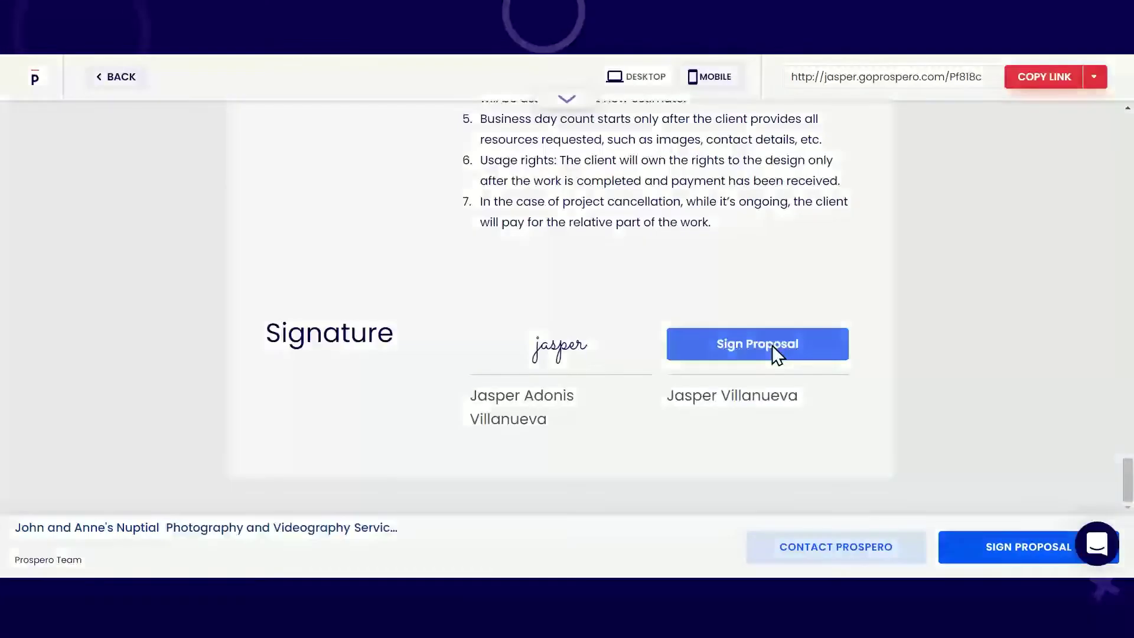
{"action": "left_click", "coordinate": [773, 347]}
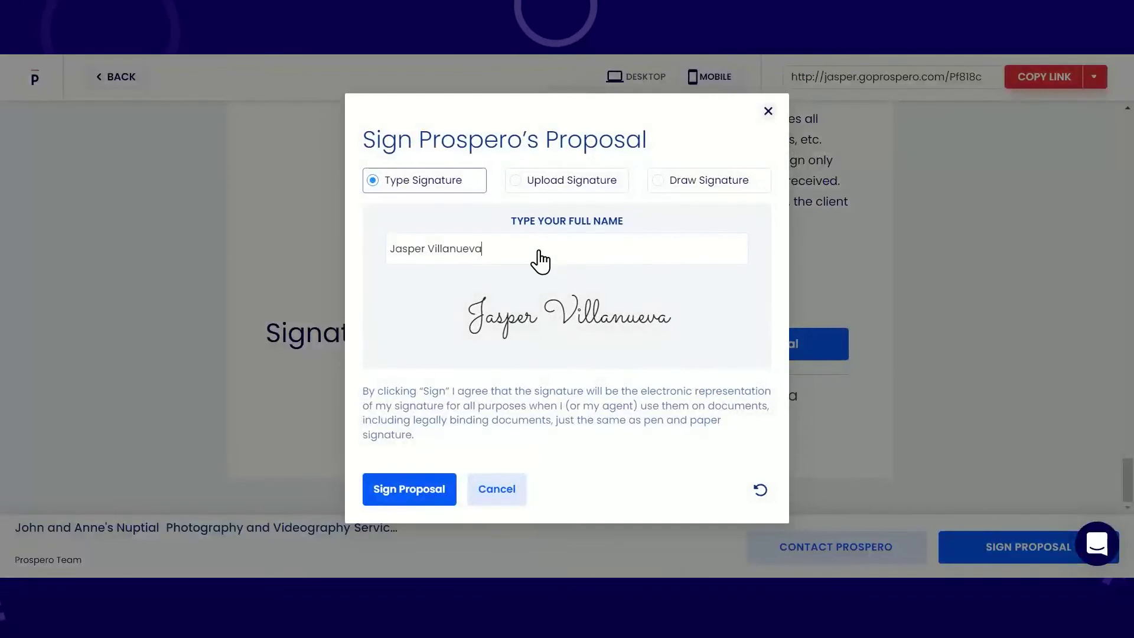
{"action": "left_click", "coordinate": [555, 180]}
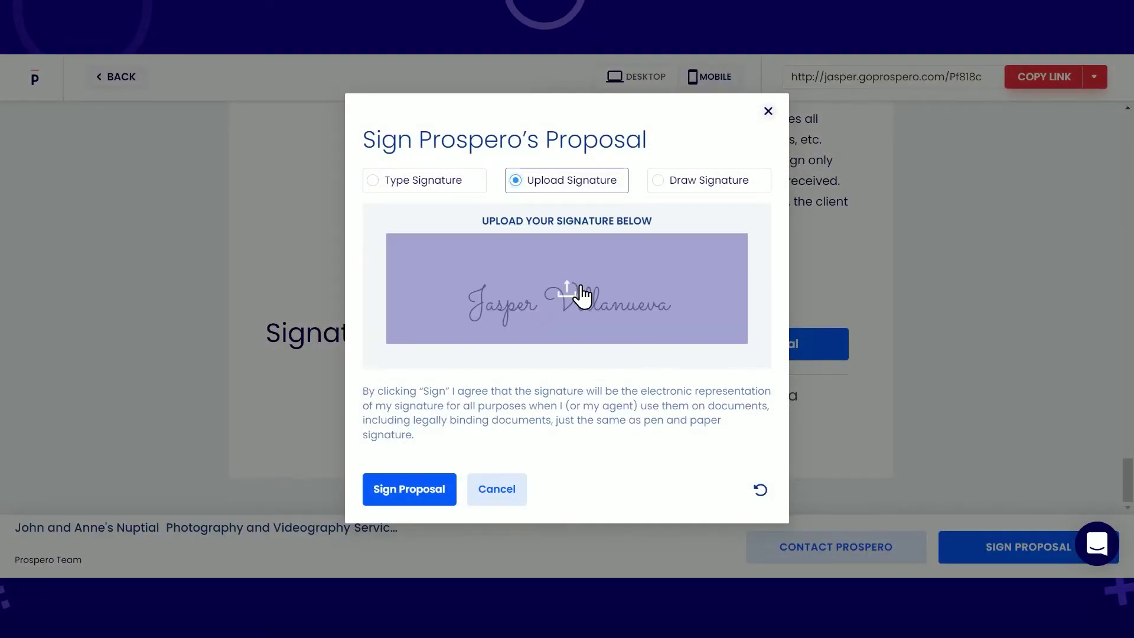
{"action": "left_click", "coordinate": [692, 191]}
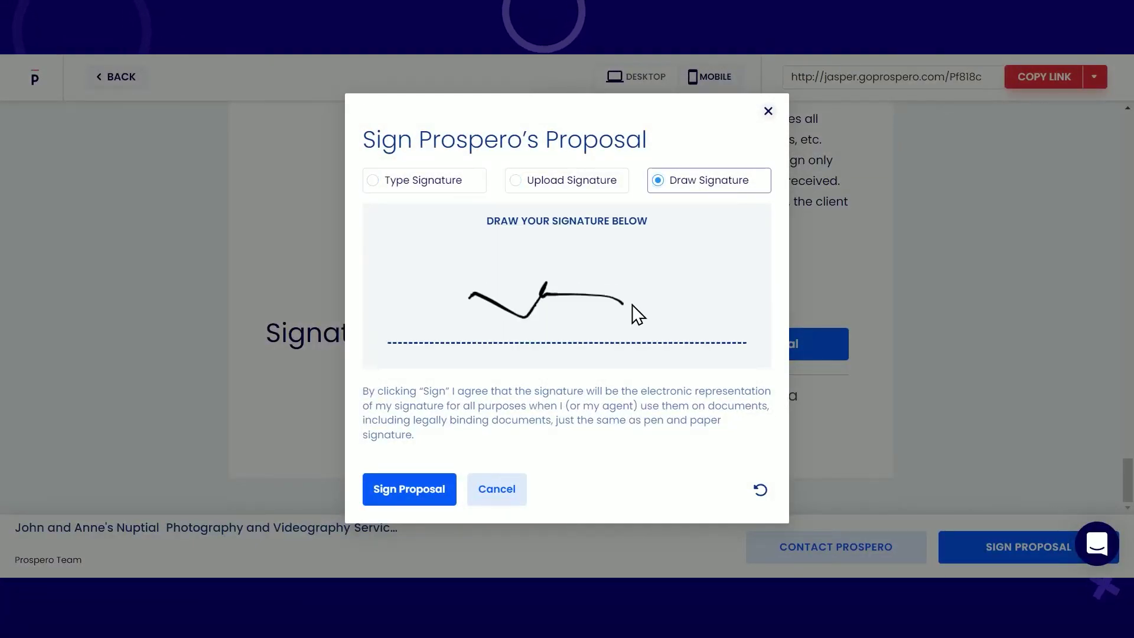
{"action": "left_click", "coordinate": [406, 495]}
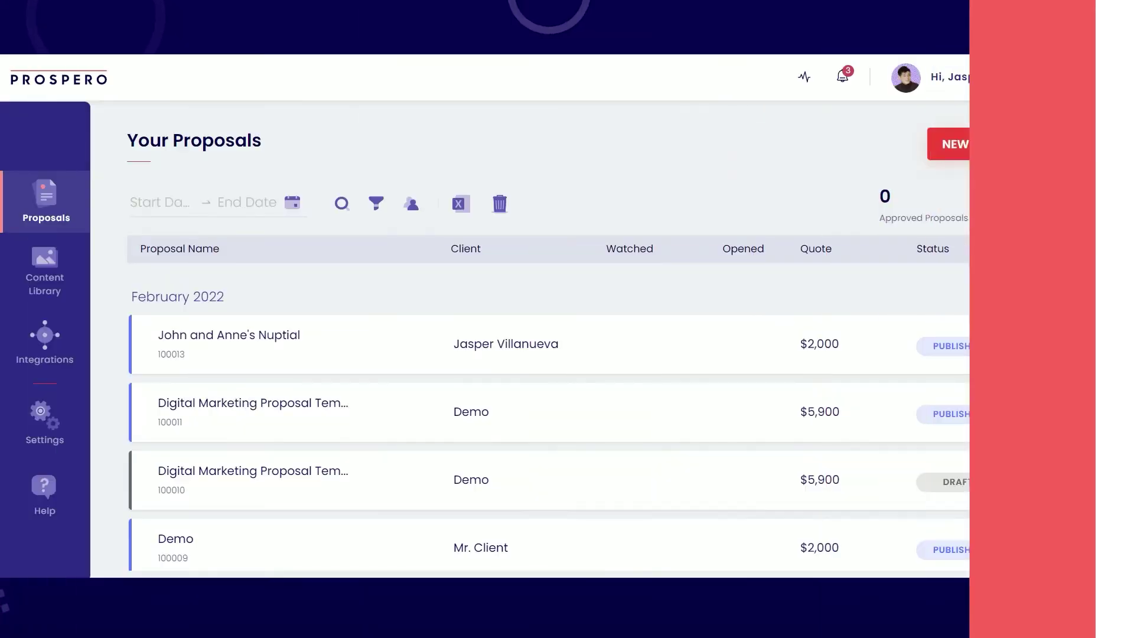
Step: Start a new proposal from a template and browse the template library
{"action": "left_click", "coordinate": [994, 152]}
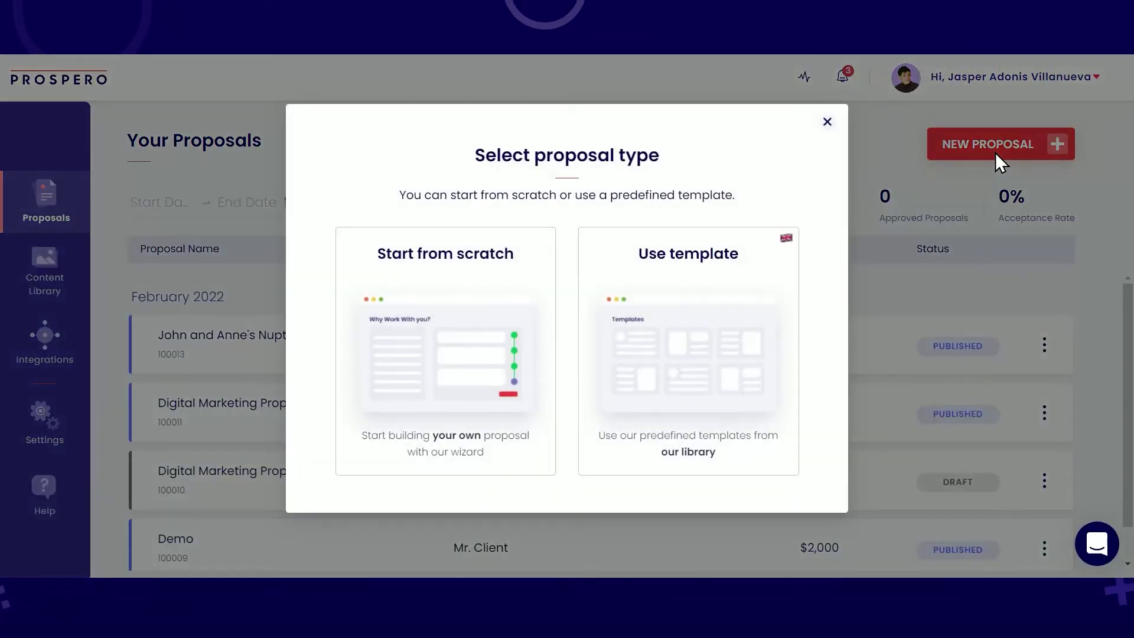
{"action": "left_click", "coordinate": [706, 357]}
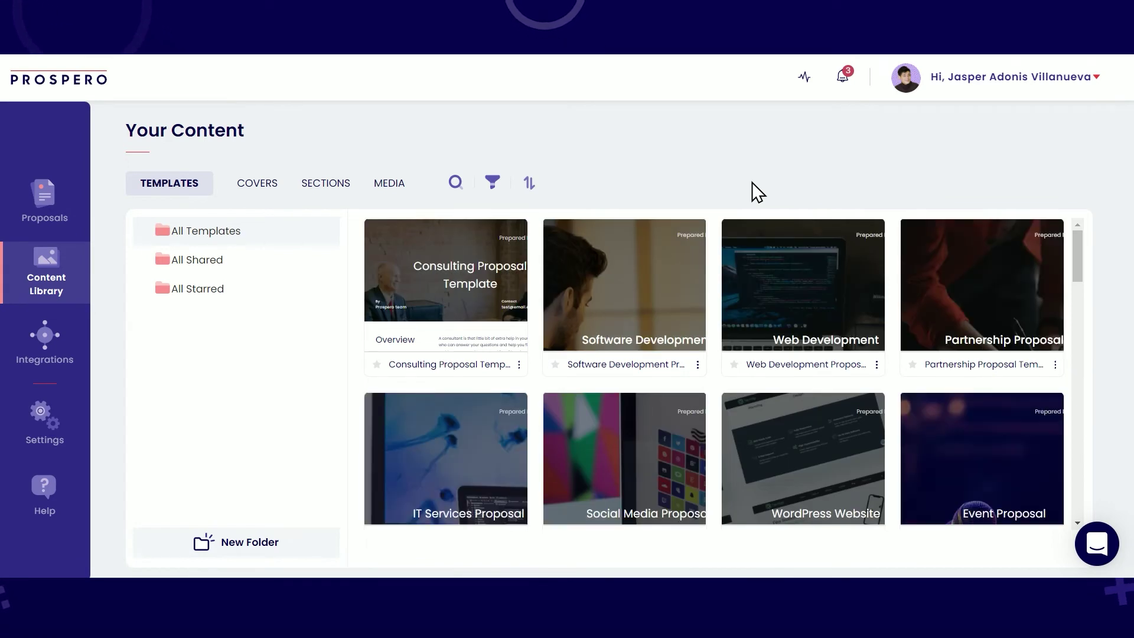
{"action": "mouse_move", "coordinate": [589, 306]}
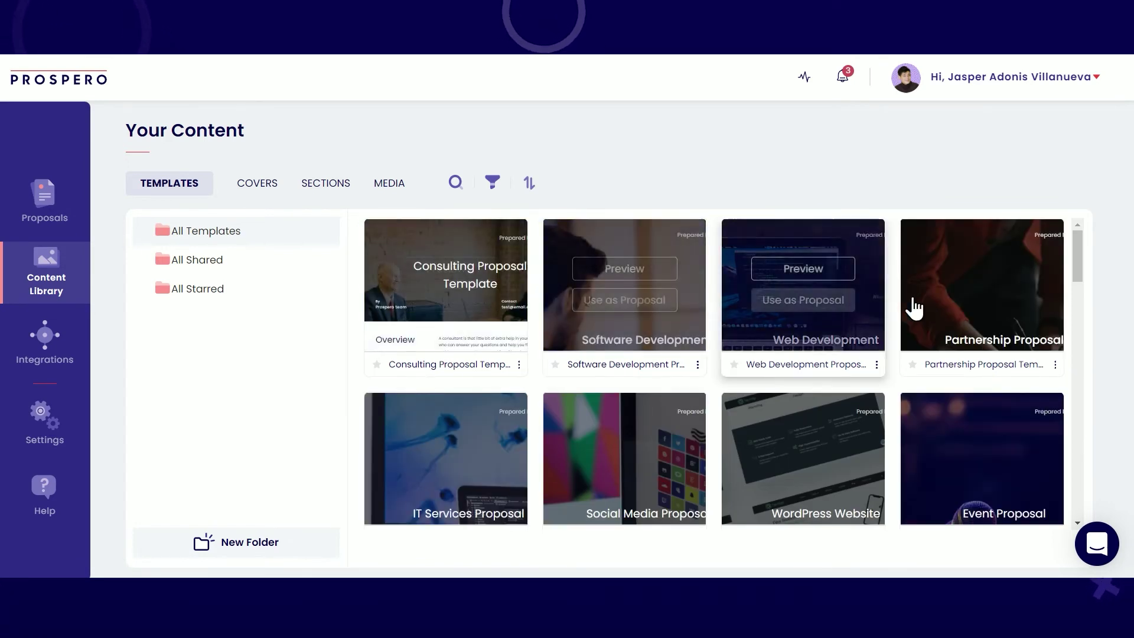
{"action": "scroll", "coordinate": [989, 328], "scroll_direction": "down", "scroll_amount": 8}
{"action": "scroll", "coordinate": [986, 340], "scroll_direction": "down", "scroll_amount": 18}
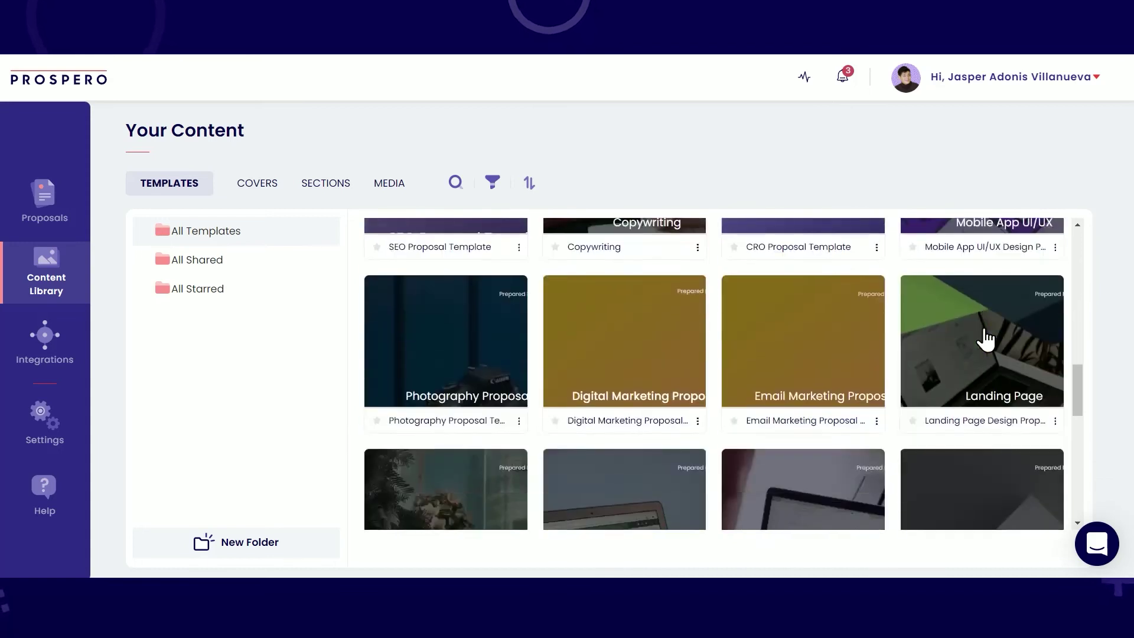
Step: Filter templates by 'Photo' and use the Photography Proposal Template
{"action": "left_click", "coordinate": [455, 183]}
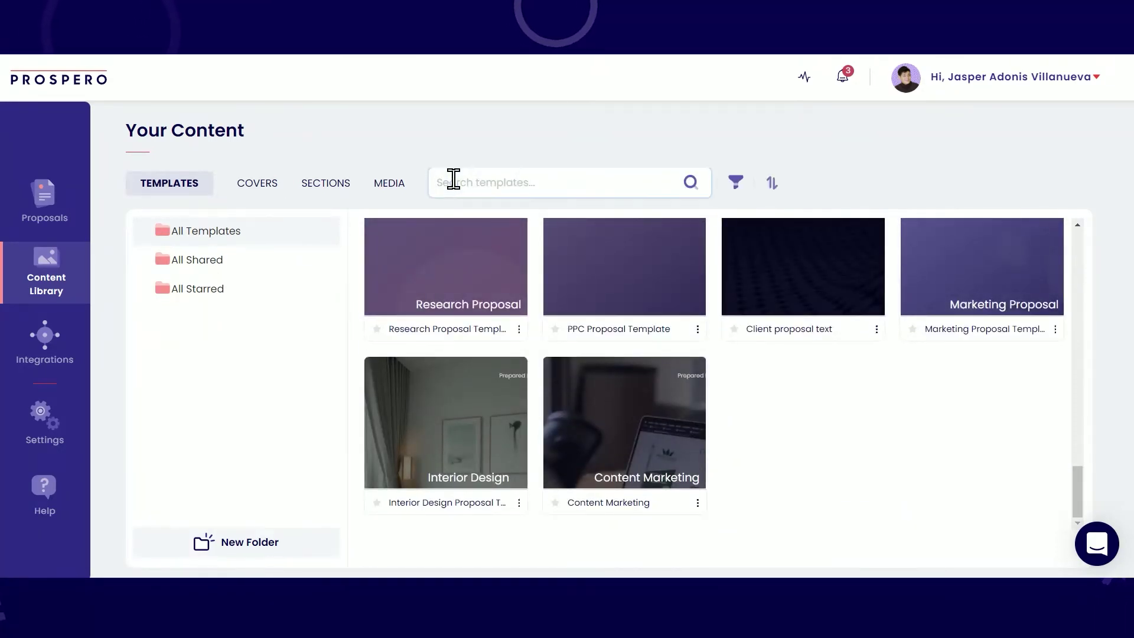
{"action": "type", "text": "Photo"}
{"action": "mouse_move", "coordinate": [426, 309]}
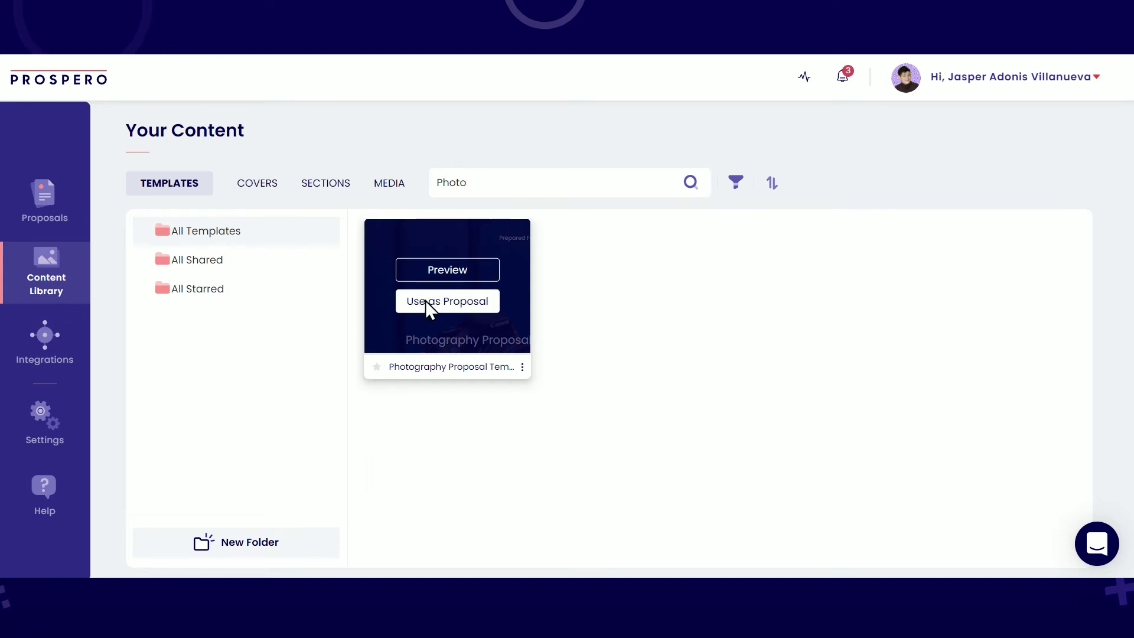
{"action": "left_click", "coordinate": [425, 300]}
Step: Create a proposal for the client from the Photography template and drop a Divider onto the cover title
{"action": "left_click", "coordinate": [495, 337]}
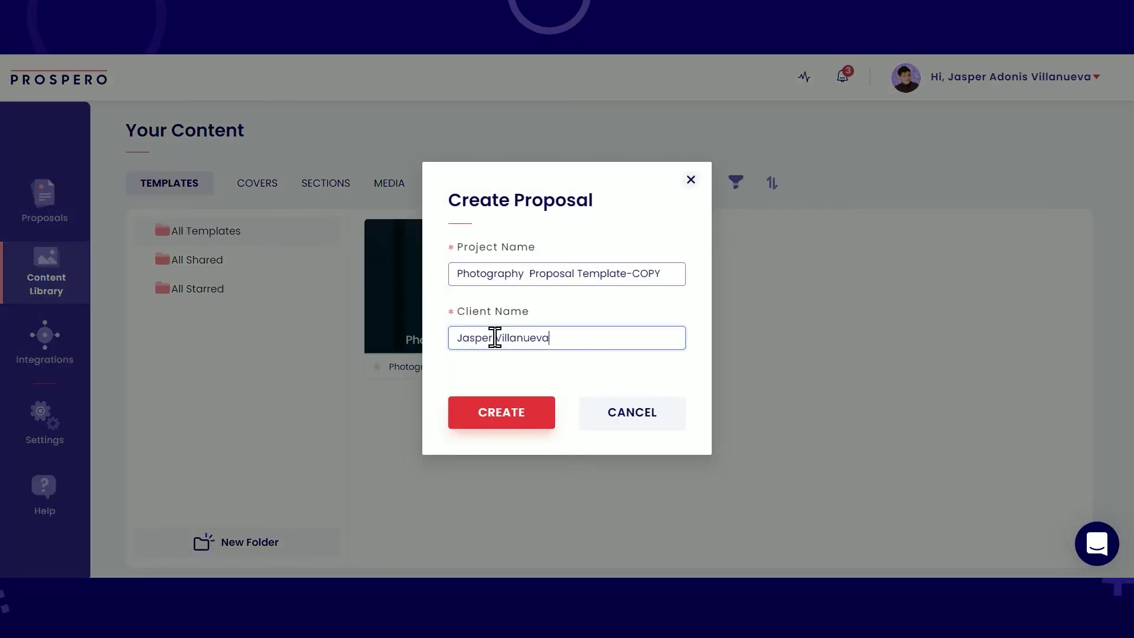
{"action": "left_click", "coordinate": [497, 417]}
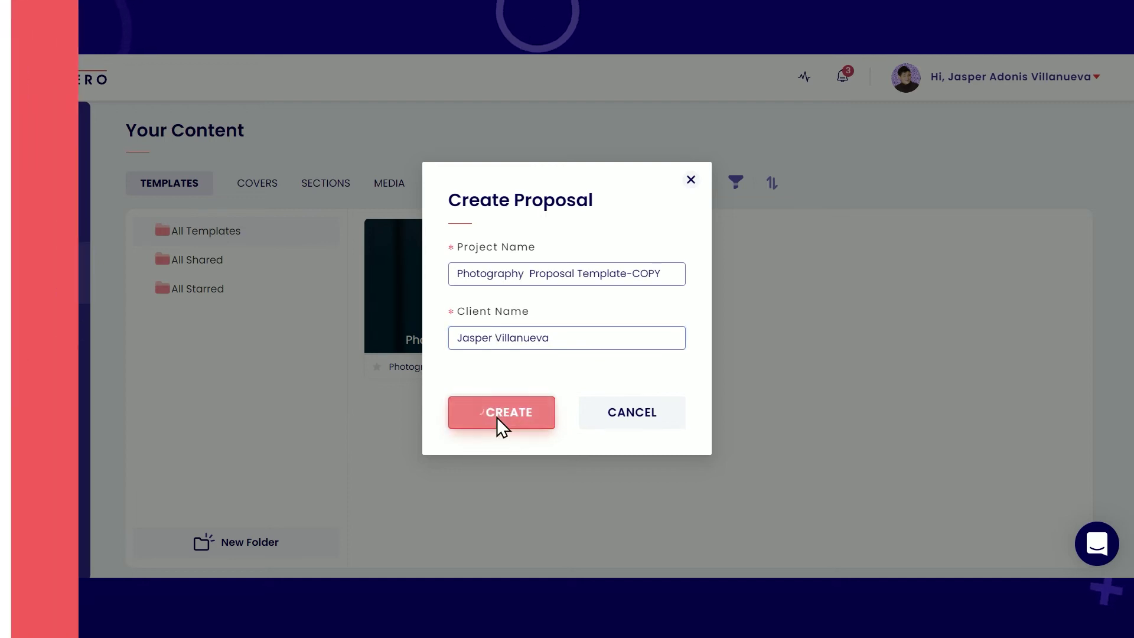
{"action": "left_click_drag", "start_coordinate": [1016, 239], "coordinate": [415, 384]}
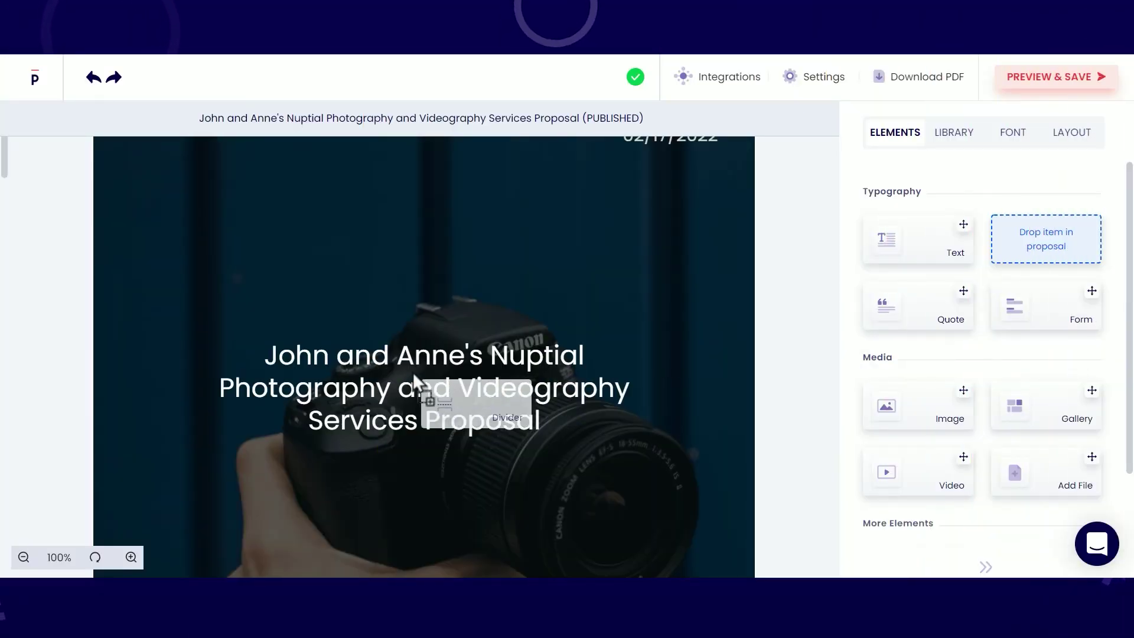
{"action": "left_click", "coordinate": [317, 300], "text": "shift"}
Step: Cut the misplaced title words and paste them back before 'nd Videography' to restore the cover title
{"action": "key", "text": "ctrl+x"}
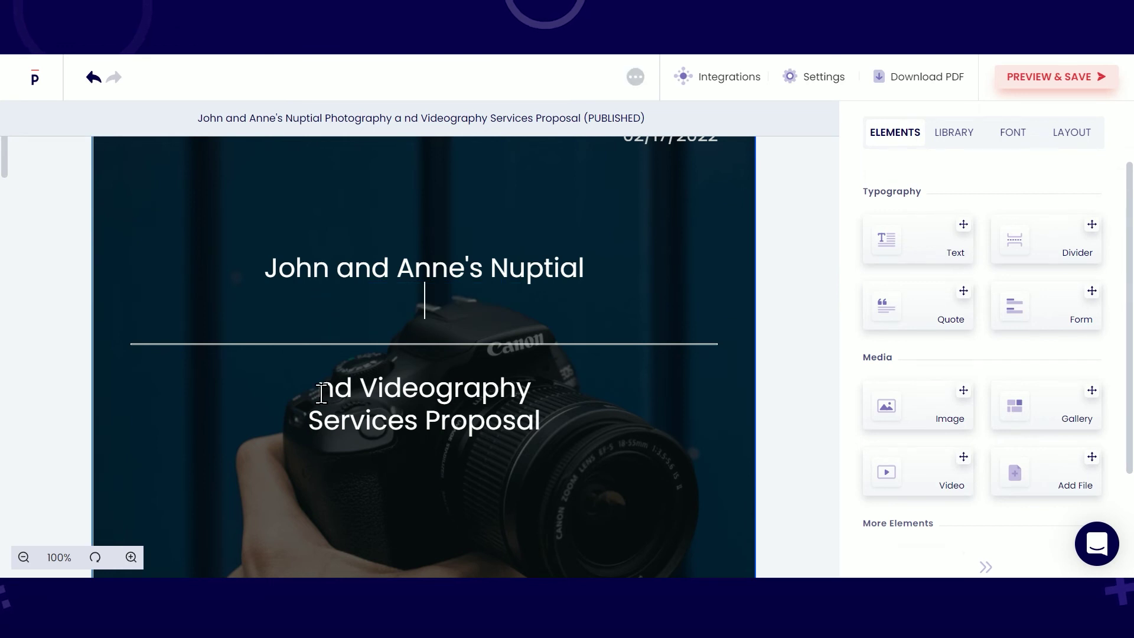
{"action": "left_click", "coordinate": [319, 390]}
{"action": "key", "text": "ctrl+v"}
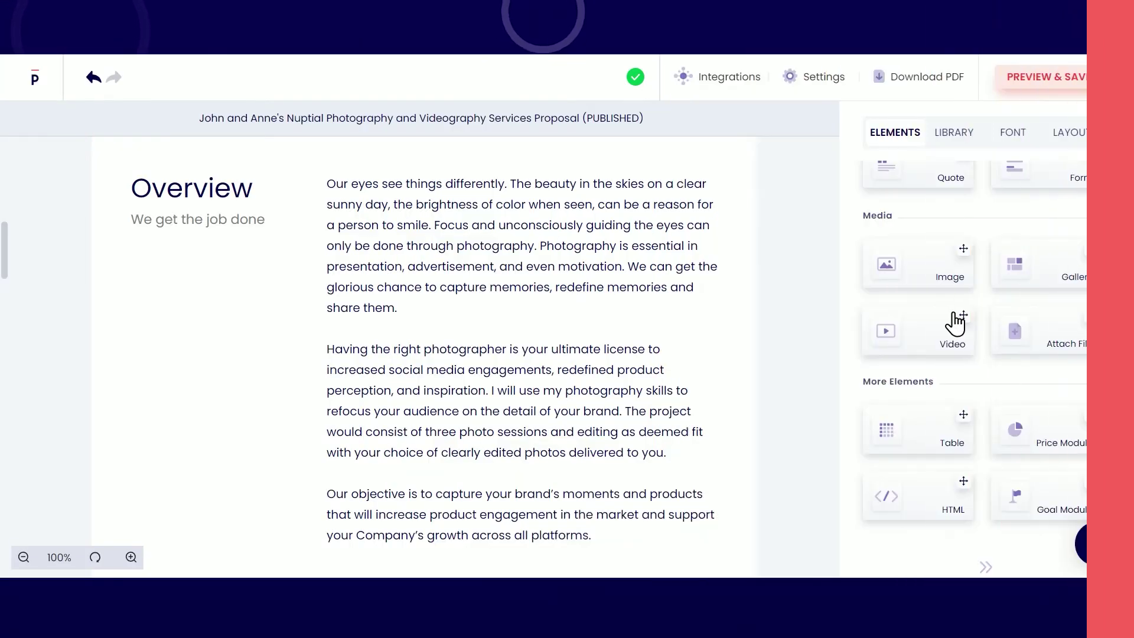
Step: Embed the YouTube video from the copied link in the Overview section
{"action": "left_click_drag", "start_coordinate": [963, 317], "coordinate": [332, 195]}
{"action": "key", "text": "ctrl+v"}
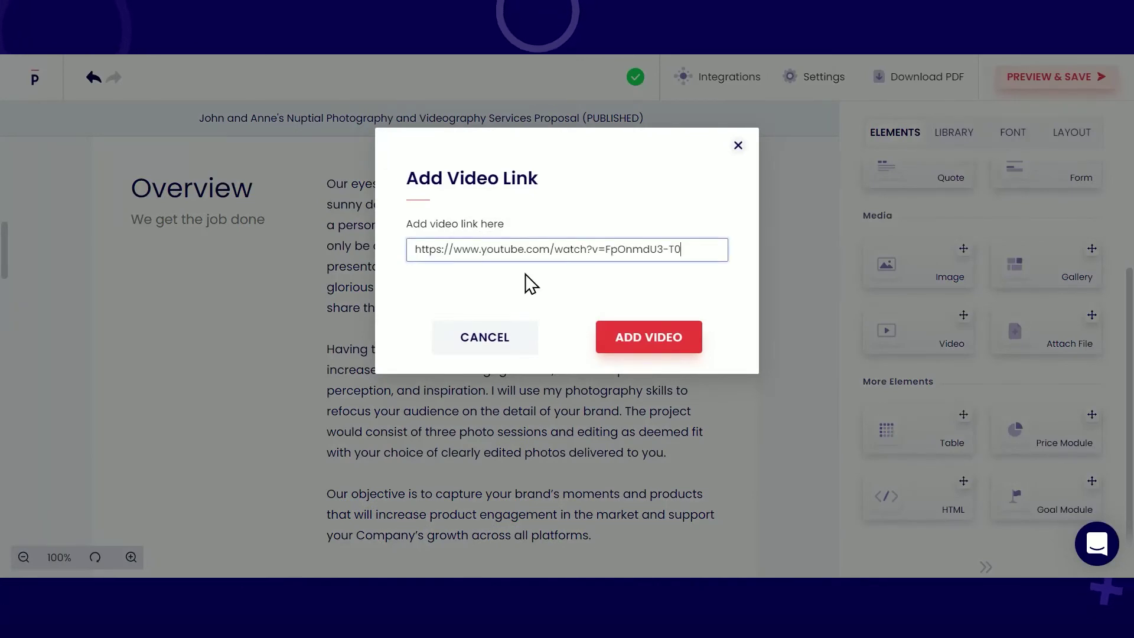
{"action": "left_click", "coordinate": [627, 337]}
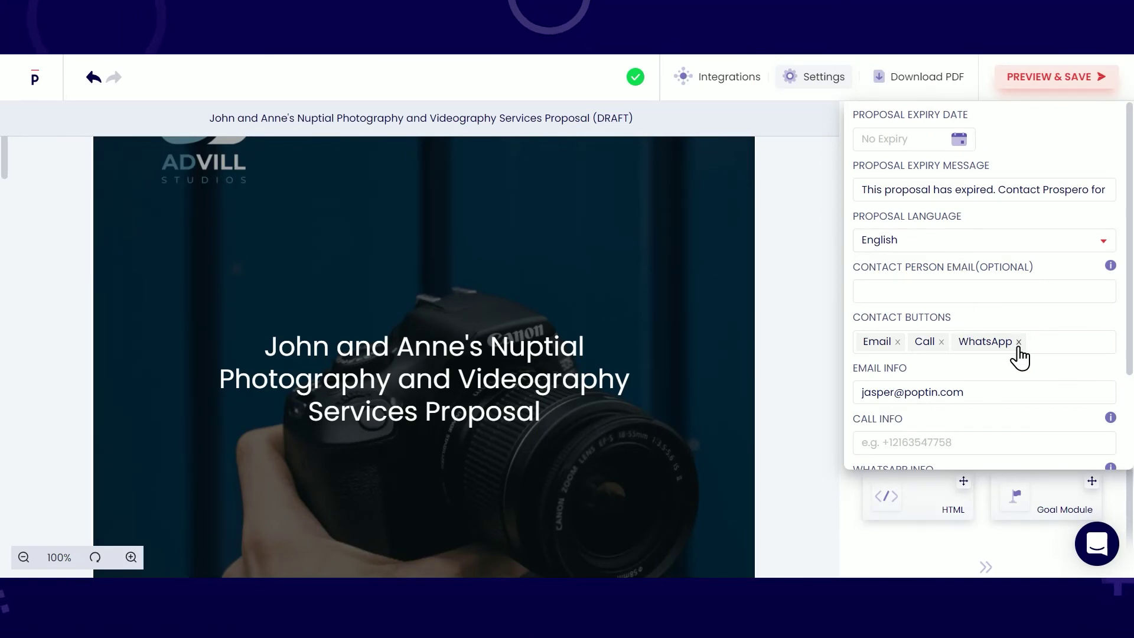
Step: Save the proposal settings and scroll through the client preview
{"action": "scroll", "coordinate": [1014, 386], "scroll_direction": "down", "scroll_amount": 2}
{"action": "left_click", "coordinate": [1094, 451]}
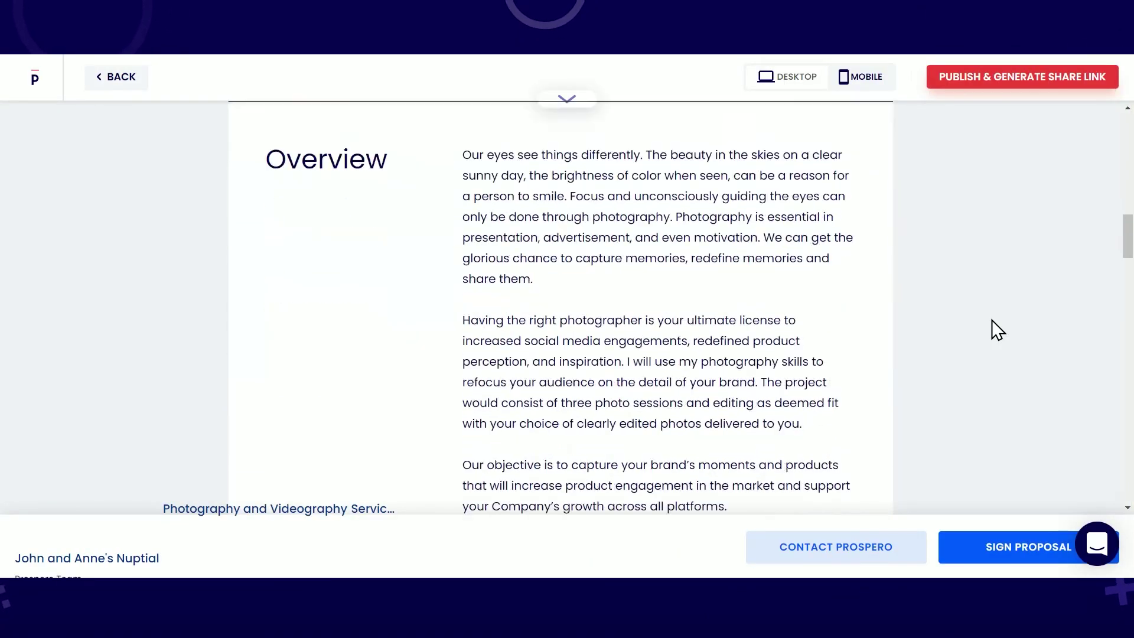
Step: Publish the photography proposal live and generate its shareable link
{"action": "scroll", "coordinate": [992, 321], "scroll_direction": "down", "scroll_amount": 20}
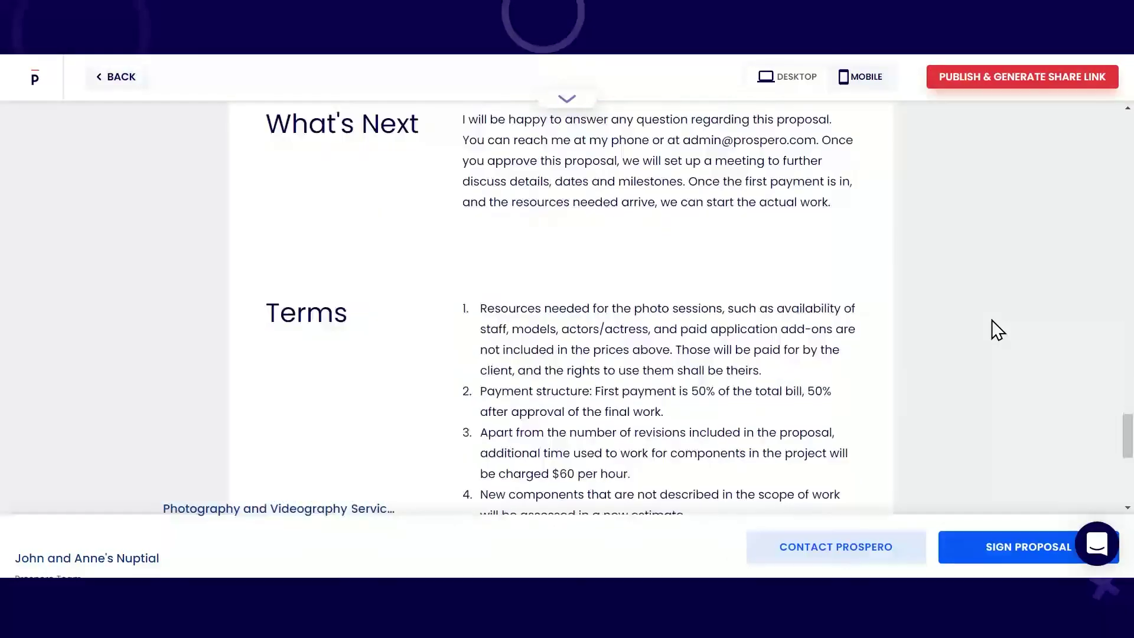
{"action": "scroll", "coordinate": [991, 320], "scroll_direction": "down", "scroll_amount": 5}
{"action": "left_click", "coordinate": [1034, 79]}
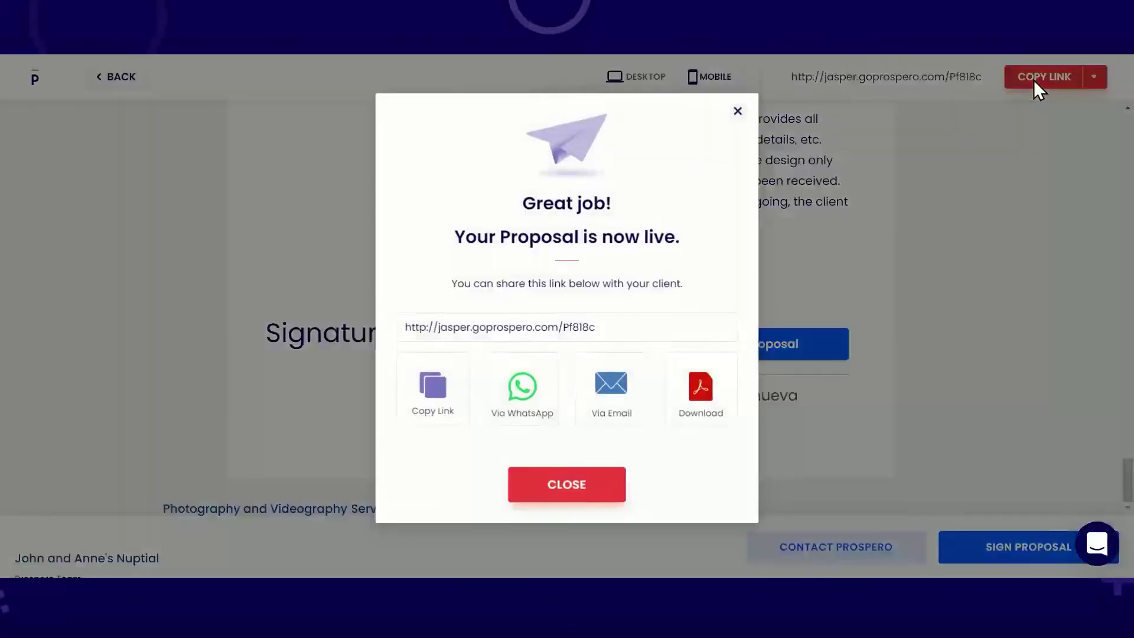